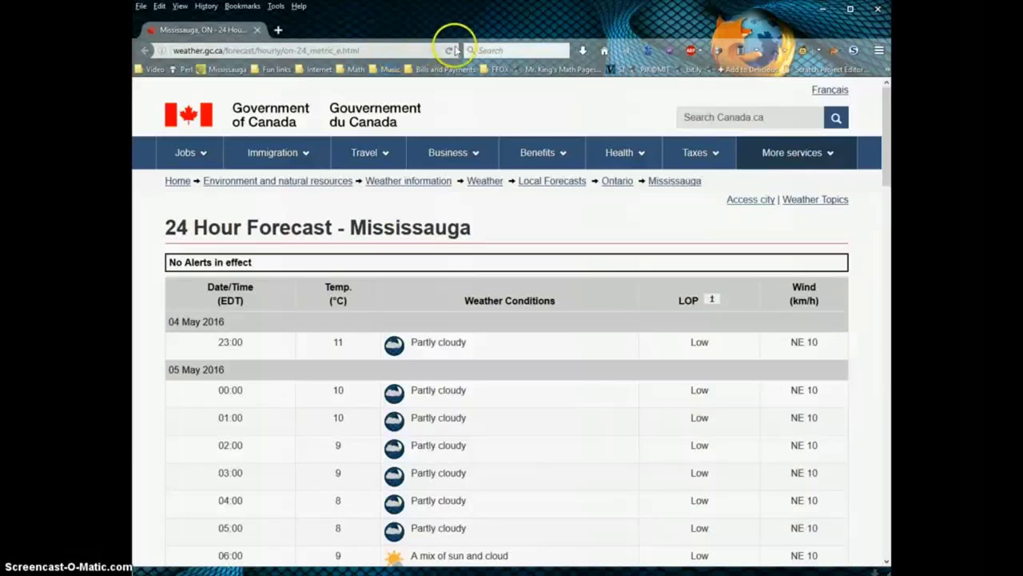
Step: Search Google for 'cansim' and open the Statistics Canada CANSIM home page
{"action": "left_click", "coordinate": [501, 50]}
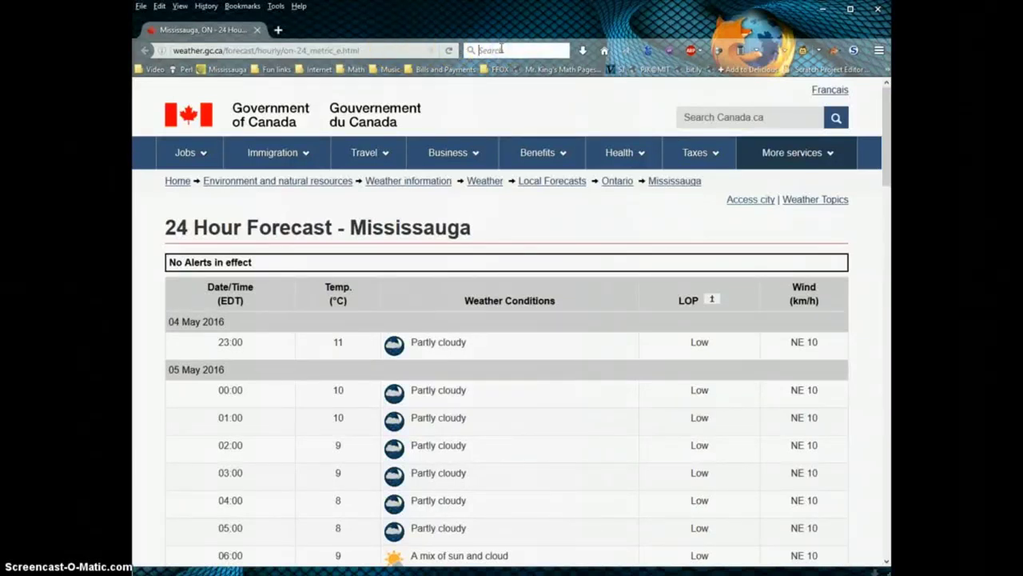
{"action": "type", "text": "cansi"}
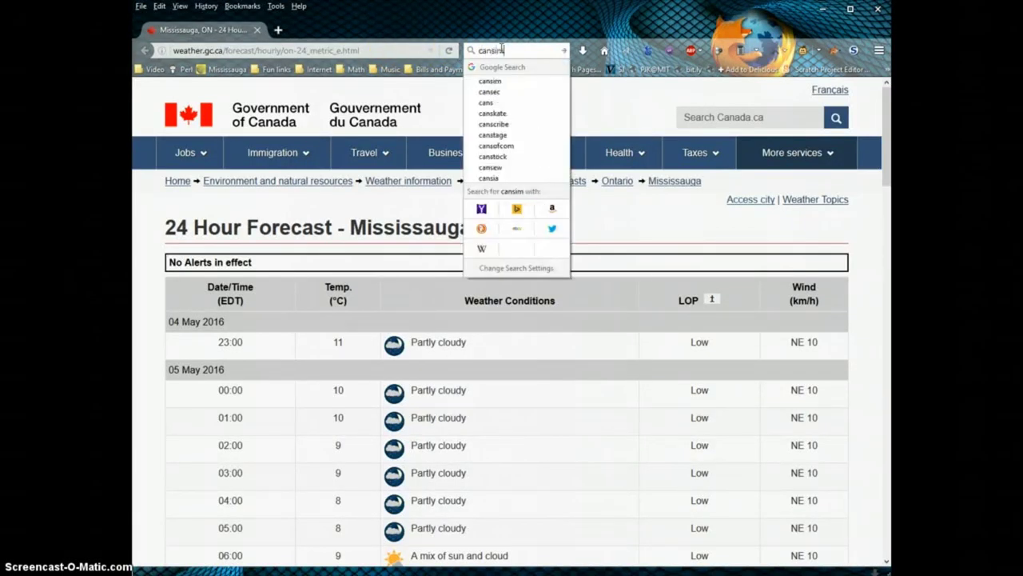
{"action": "type", "text": "m"}
{"action": "key", "text": "Return"}
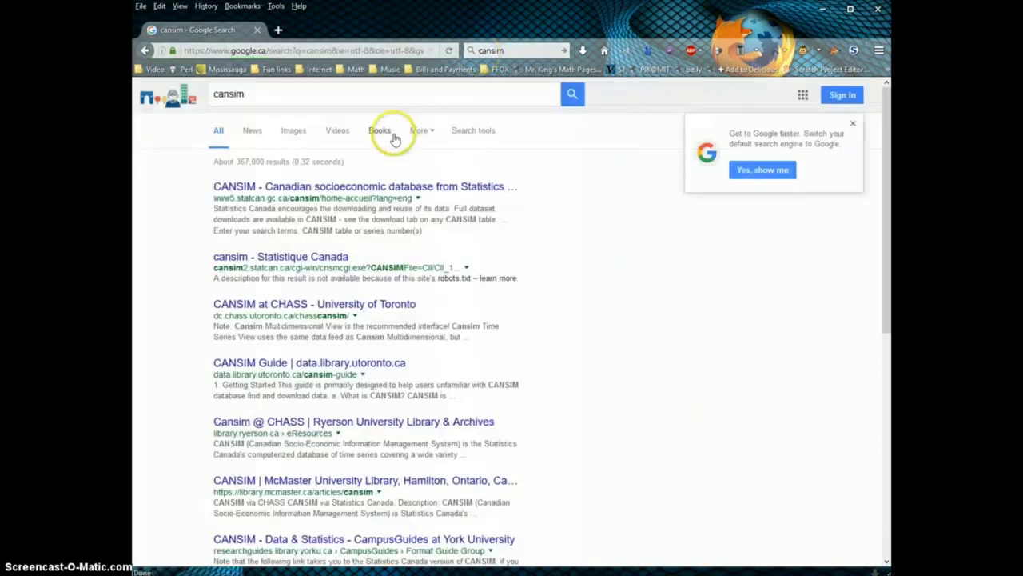
{"action": "left_click", "coordinate": [359, 186]}
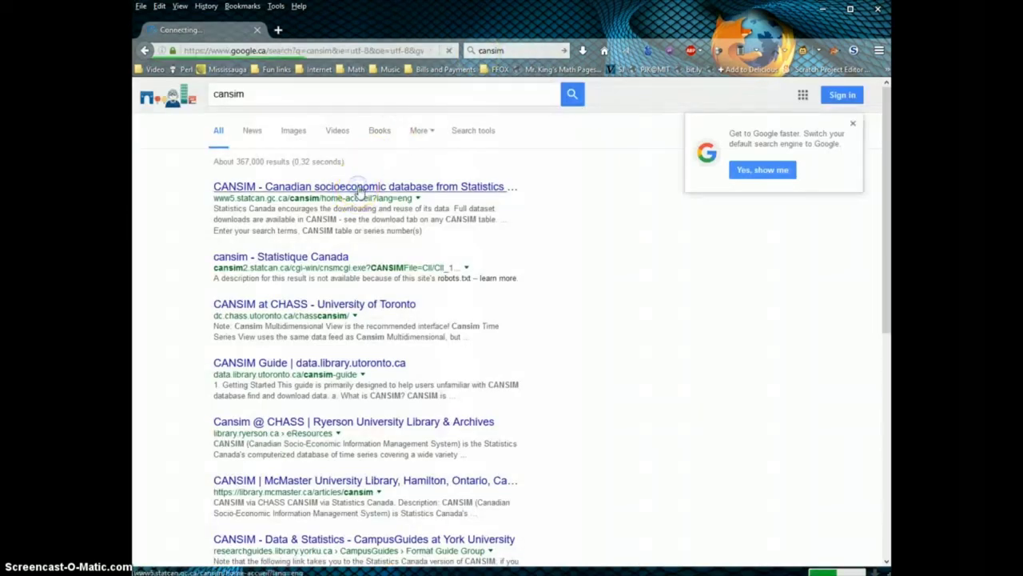
{"action": "left_click", "coordinate": [363, 188]}
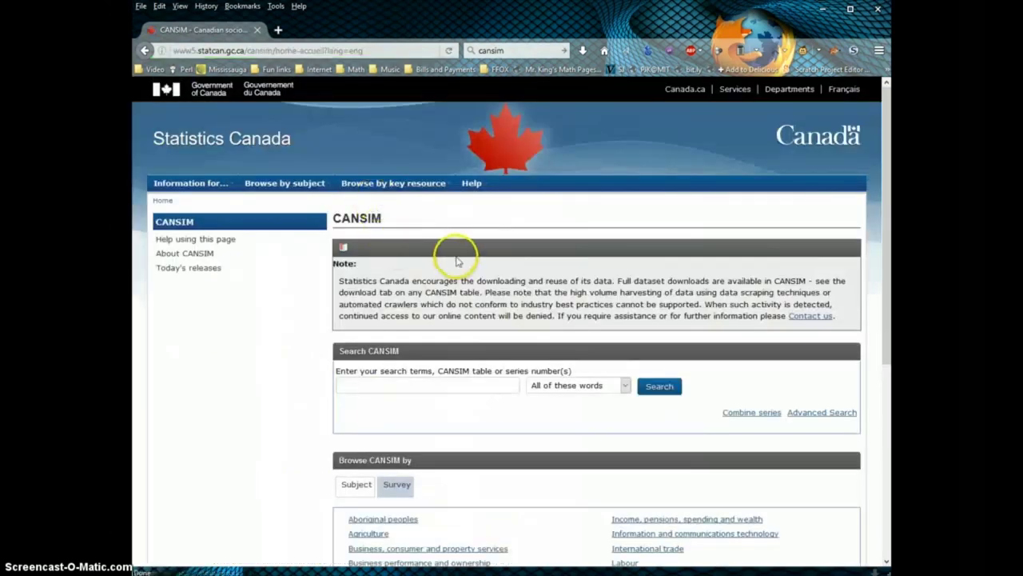
Step: Browse CANSIM by subject to Labour, then 'Hours of work and work arrangements' tables
{"action": "scroll", "coordinate": [498, 320], "scroll_direction": "down", "scroll_amount": 3}
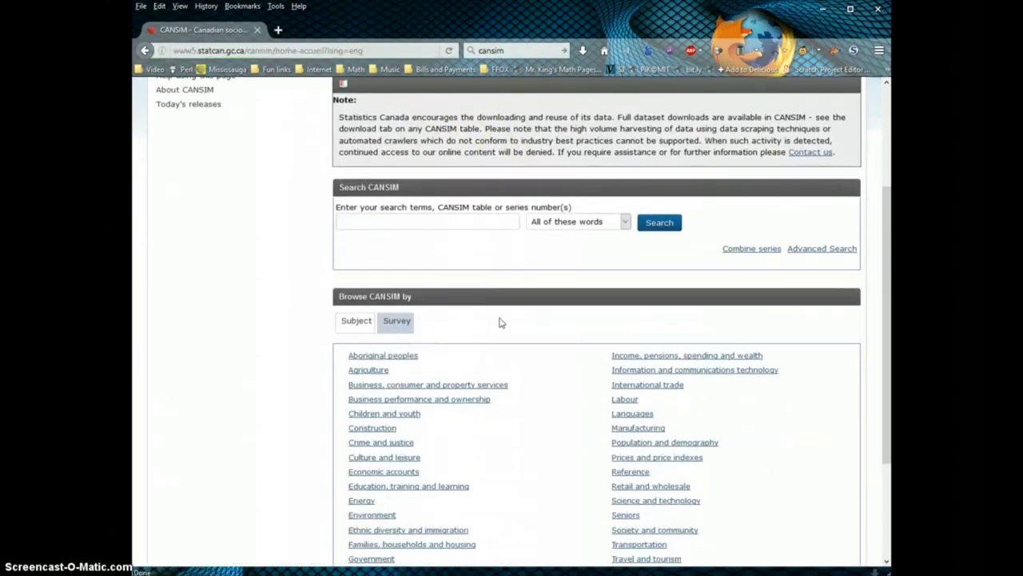
{"action": "left_click", "coordinate": [603, 311]}
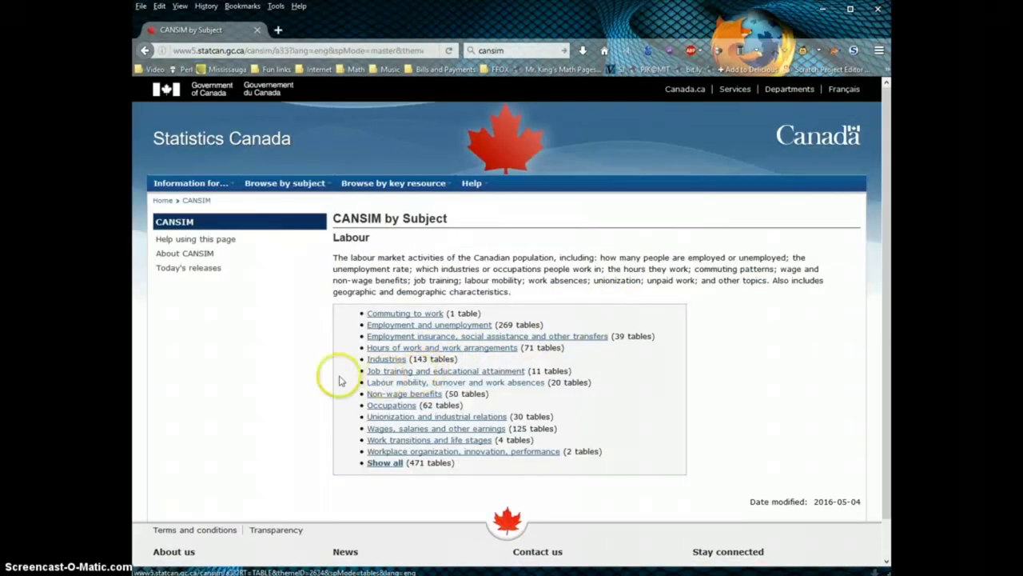
{"action": "left_click", "coordinate": [415, 313]}
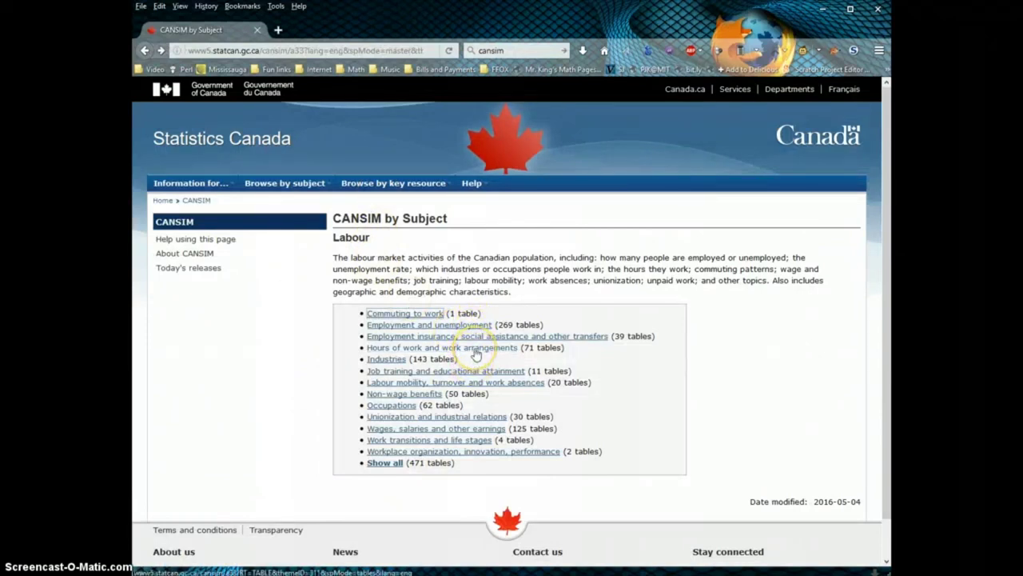
{"action": "left_click", "coordinate": [475, 348]}
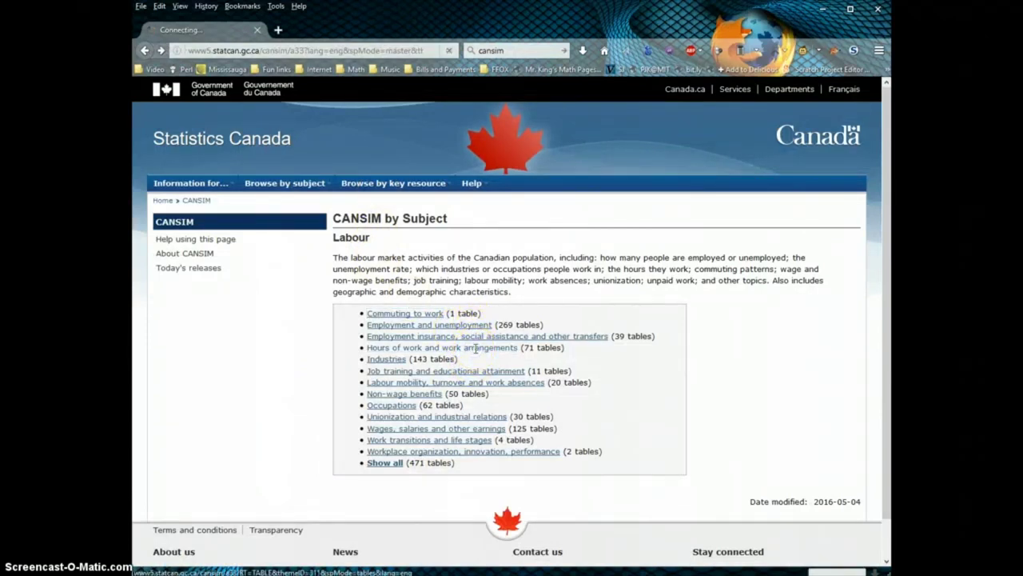
{"action": "scroll", "coordinate": [719, 199], "scroll_direction": "down", "scroll_amount": 3}
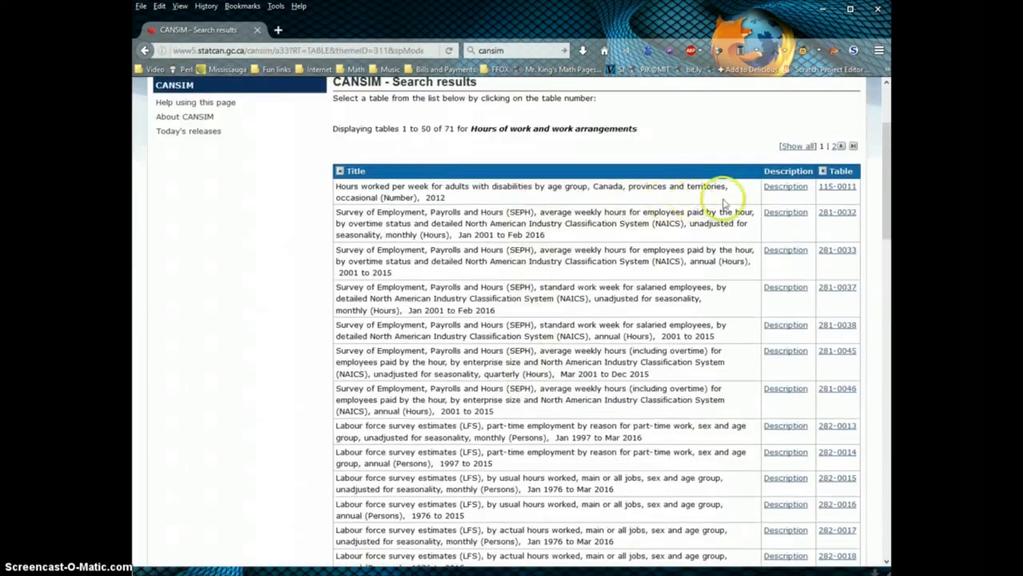
{"action": "left_click", "coordinate": [838, 190]}
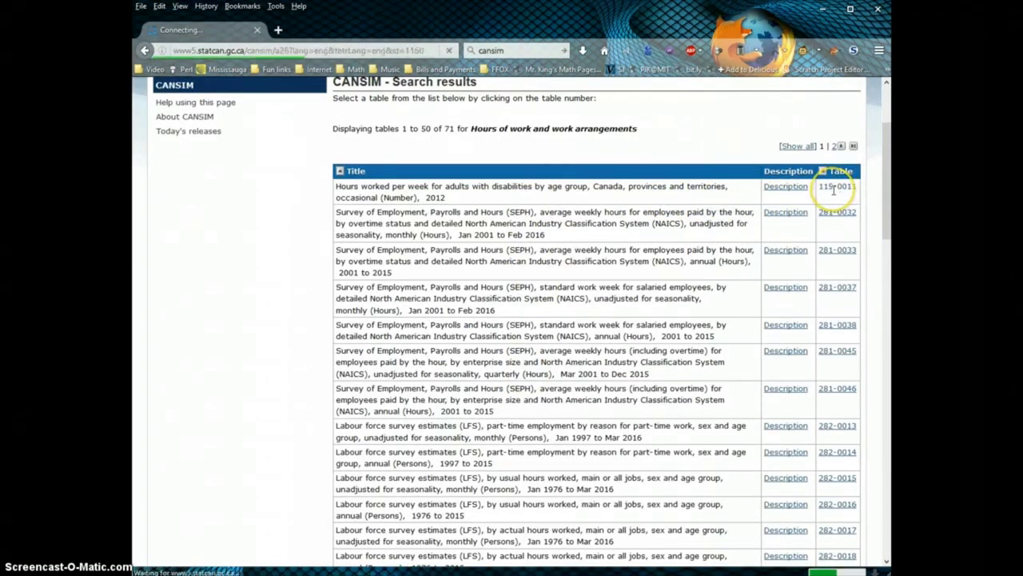
Step: Scroll through table 115-0011's 2012 Canada data and footnotes, then back to the top
{"action": "scroll", "coordinate": [699, 289], "scroll_direction": "down", "scroll_amount": 4}
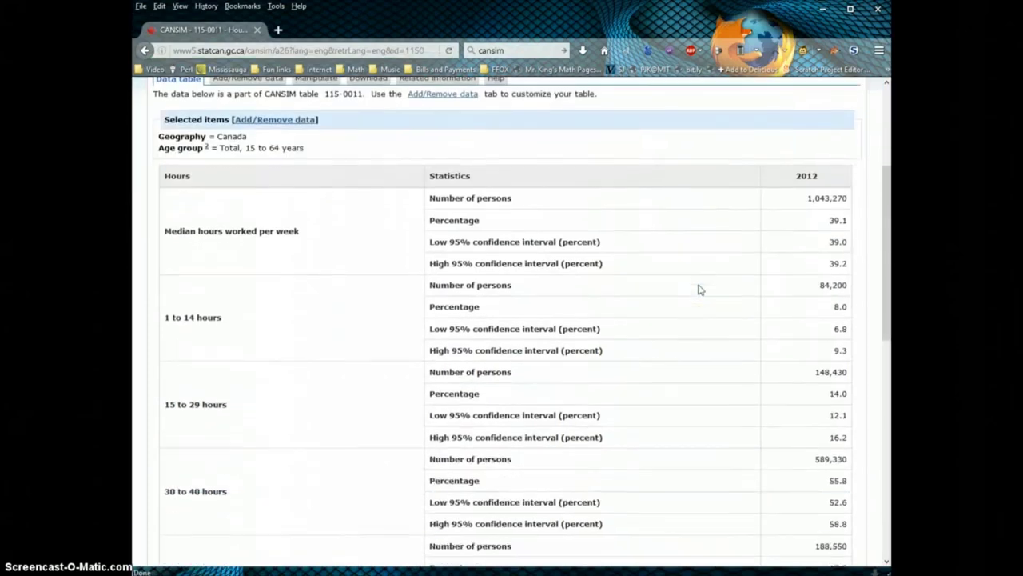
{"action": "scroll", "coordinate": [699, 289], "scroll_direction": "down", "scroll_amount": 1}
{"action": "scroll", "coordinate": [699, 290], "scroll_direction": "down", "scroll_amount": 2}
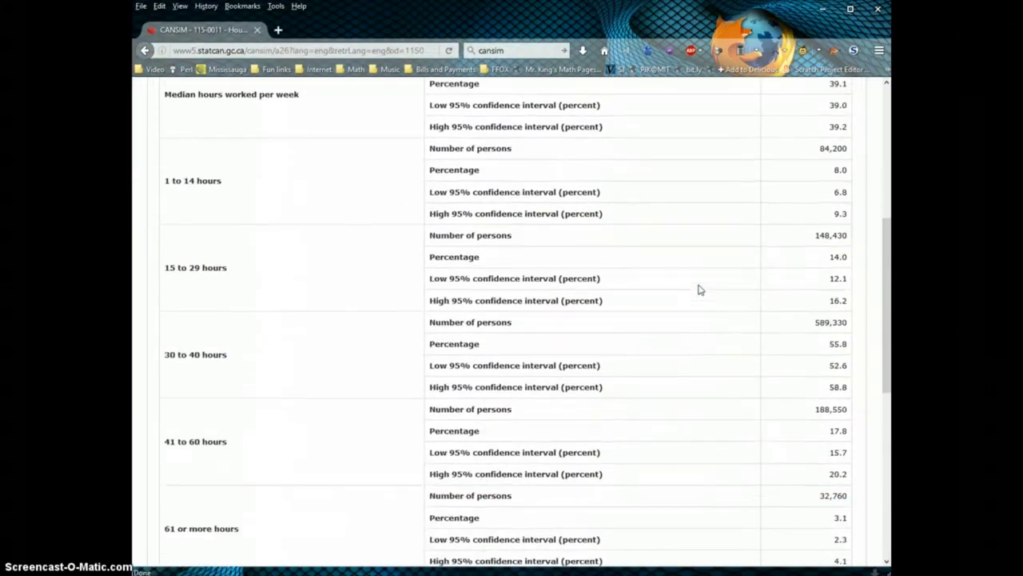
{"action": "scroll", "coordinate": [699, 289], "scroll_direction": "down", "scroll_amount": 2}
{"action": "scroll", "coordinate": [699, 289], "scroll_direction": "down", "scroll_amount": 4}
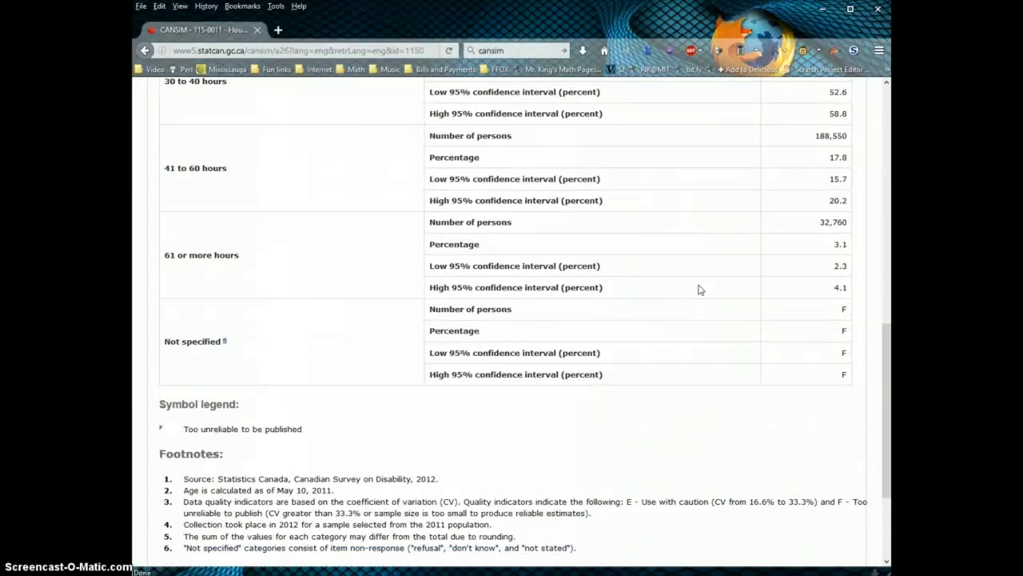
{"action": "scroll", "coordinate": [698, 289], "scroll_direction": "down", "scroll_amount": 4}
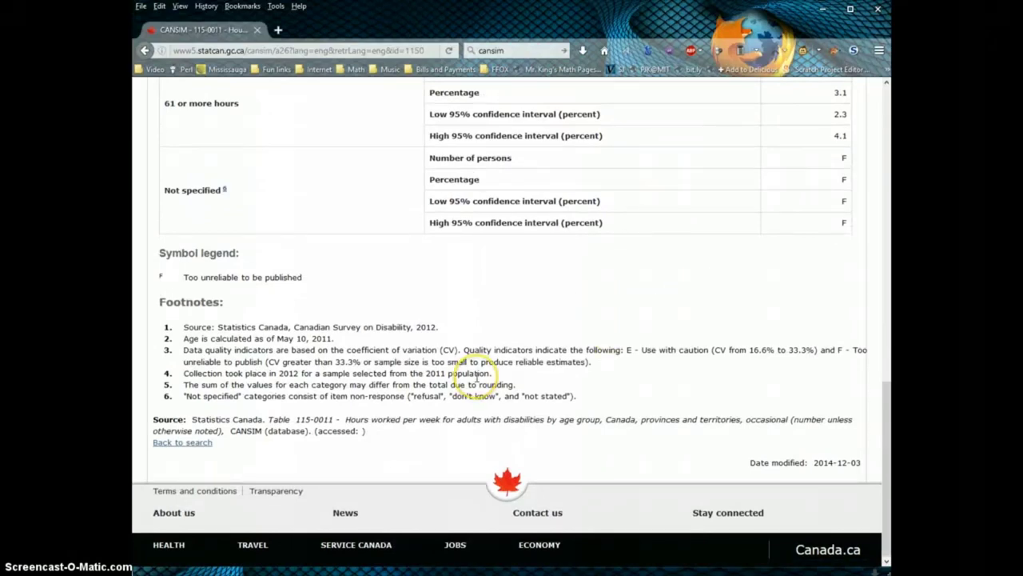
{"action": "scroll", "coordinate": [477, 375], "scroll_direction": "up", "scroll_amount": 9}
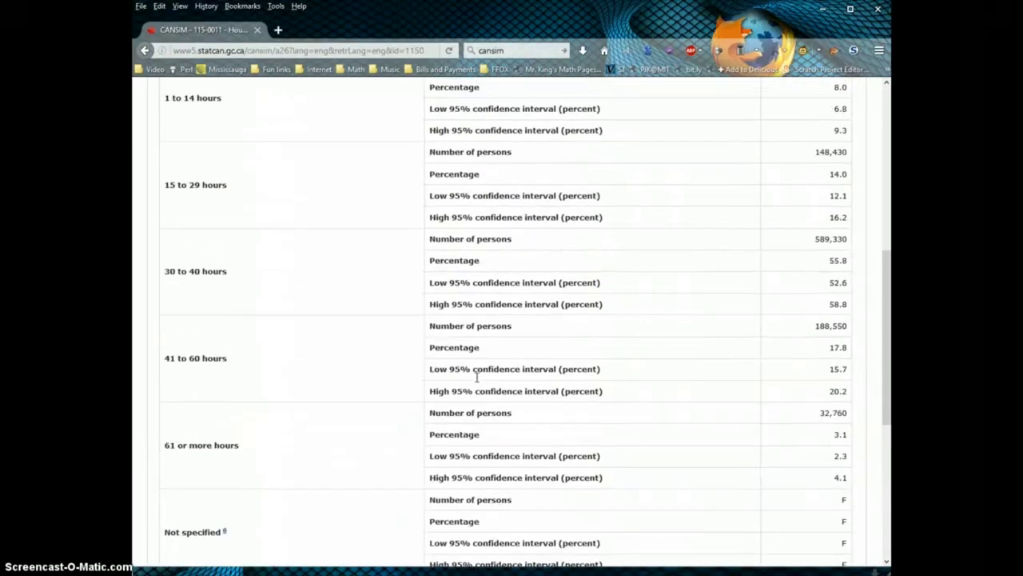
{"action": "scroll", "coordinate": [477, 376], "scroll_direction": "up", "scroll_amount": 4}
{"action": "scroll", "coordinate": [477, 380], "scroll_direction": "up", "scroll_amount": 3}
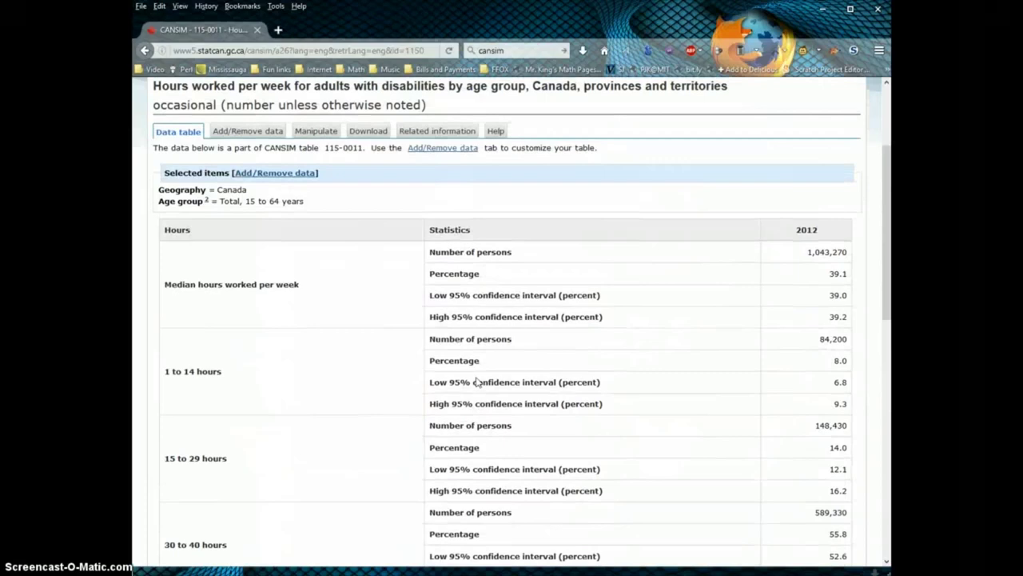
{"action": "scroll", "coordinate": [478, 383], "scroll_direction": "up", "scroll_amount": 2}
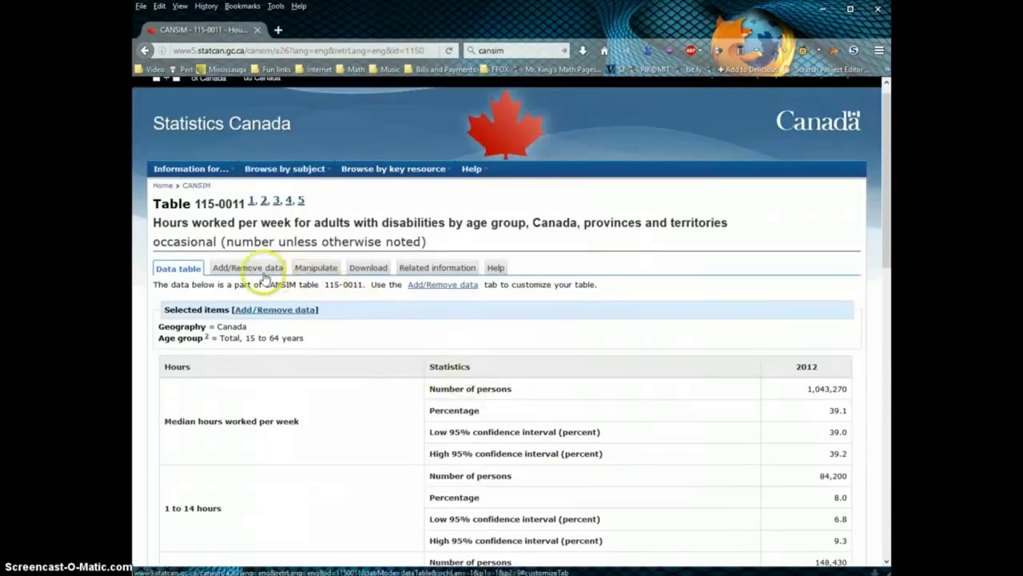
Step: Under Add/Remove data, tick every province and Yukon in the Geography list alongside Canada
{"action": "left_click", "coordinate": [249, 268]}
{"action": "scroll", "coordinate": [424, 349], "scroll_direction": "down", "scroll_amount": 1}
{"action": "scroll", "coordinate": [425, 349], "scroll_direction": "down", "scroll_amount": 1}
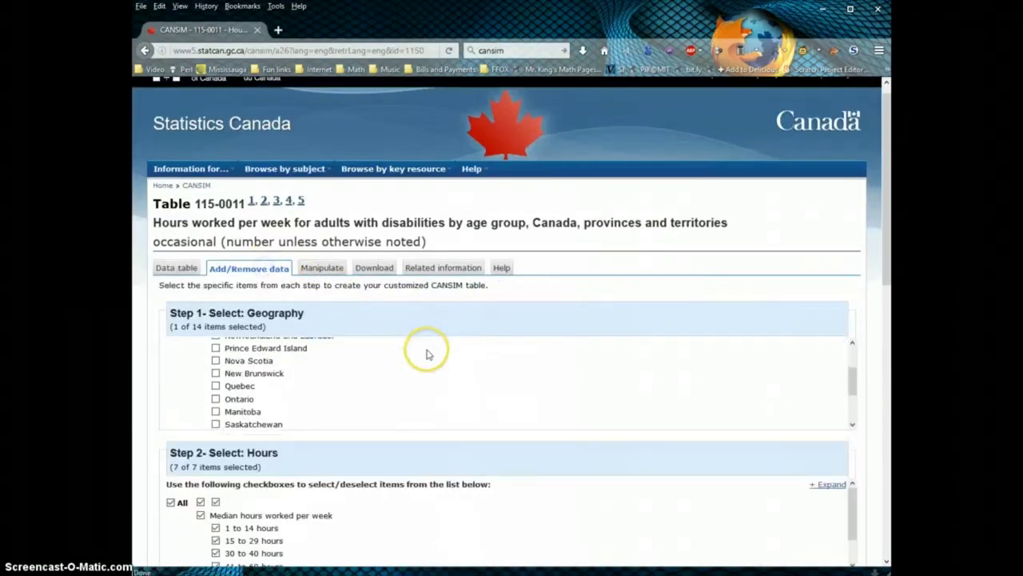
{"action": "scroll", "coordinate": [424, 350], "scroll_direction": "up", "scroll_amount": 2}
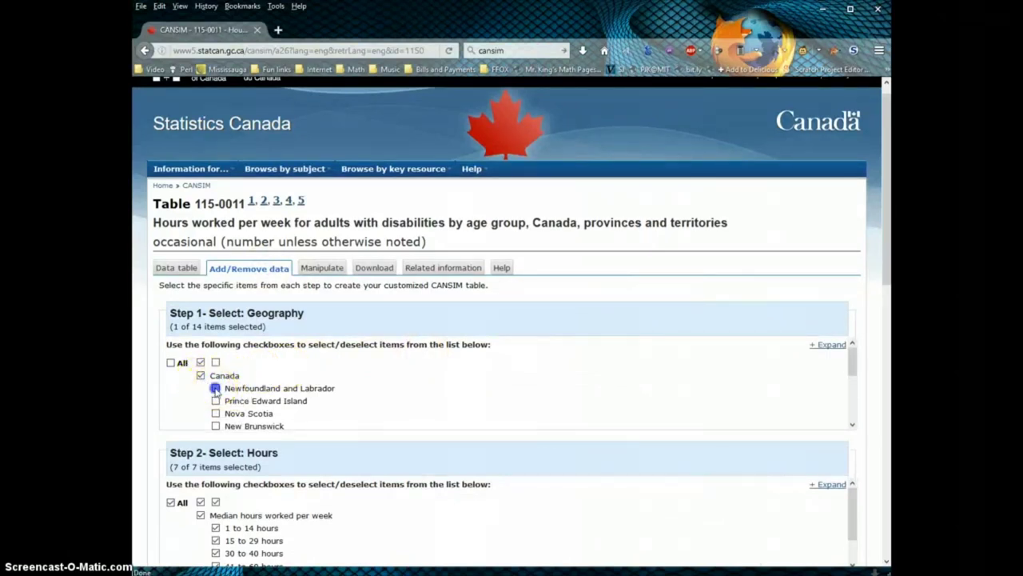
{"action": "scroll", "coordinate": [216, 416], "scroll_direction": "down", "scroll_amount": 2}
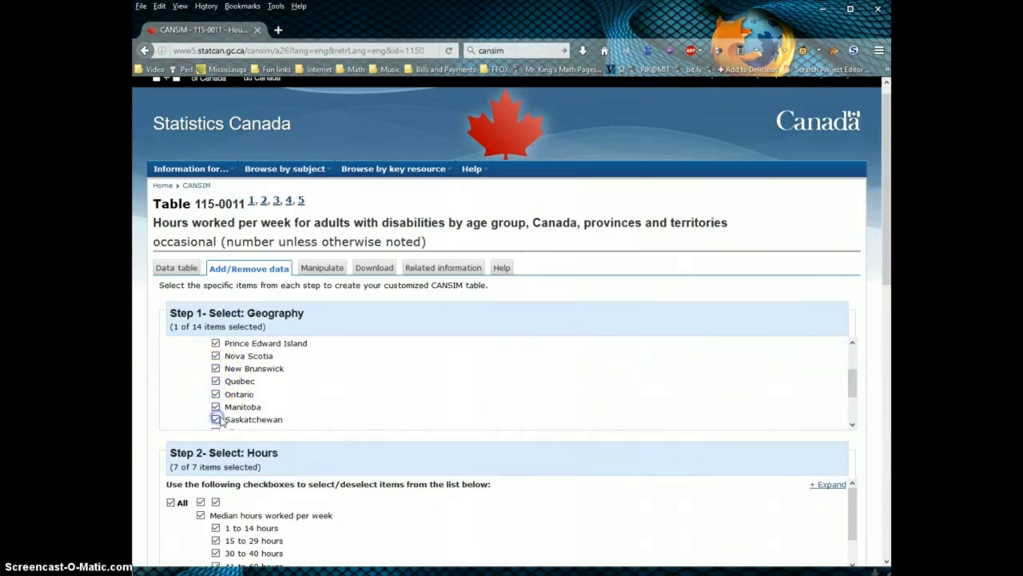
{"action": "scroll", "coordinate": [216, 418], "scroll_direction": "down", "scroll_amount": 2}
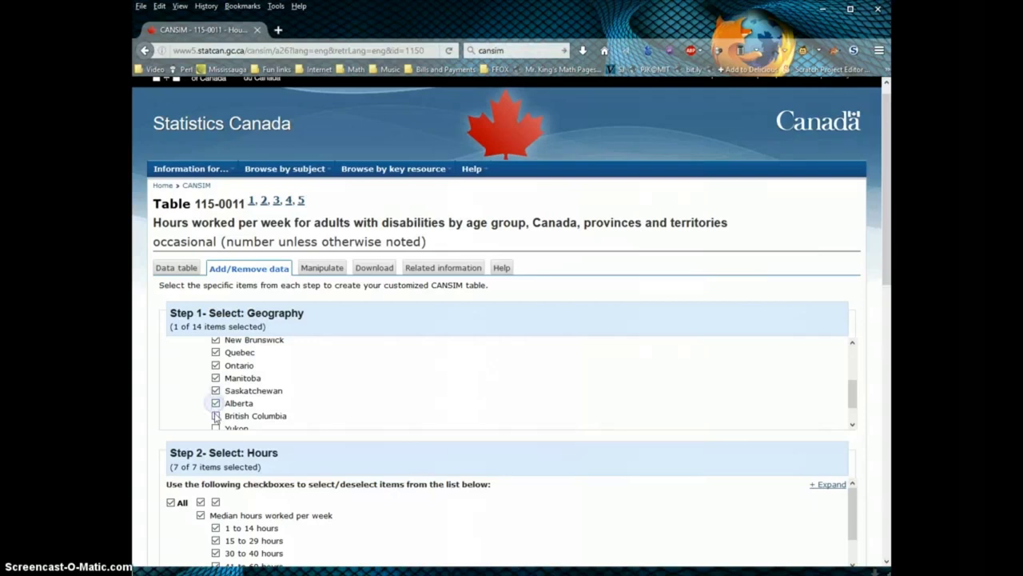
{"action": "scroll", "coordinate": [215, 428], "scroll_direction": "down", "scroll_amount": 1}
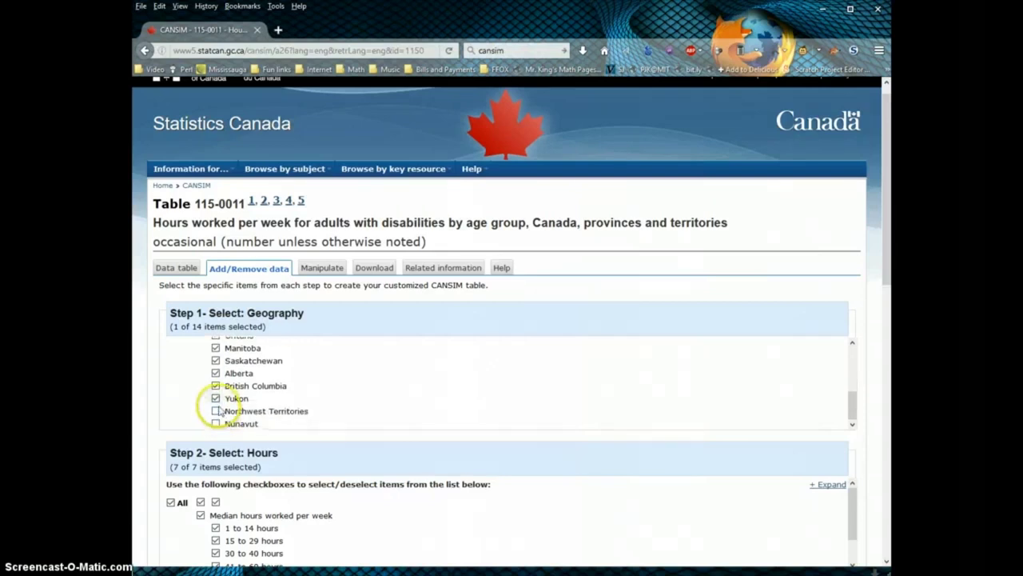
{"action": "scroll", "coordinate": [229, 424], "scroll_direction": "down", "scroll_amount": 3}
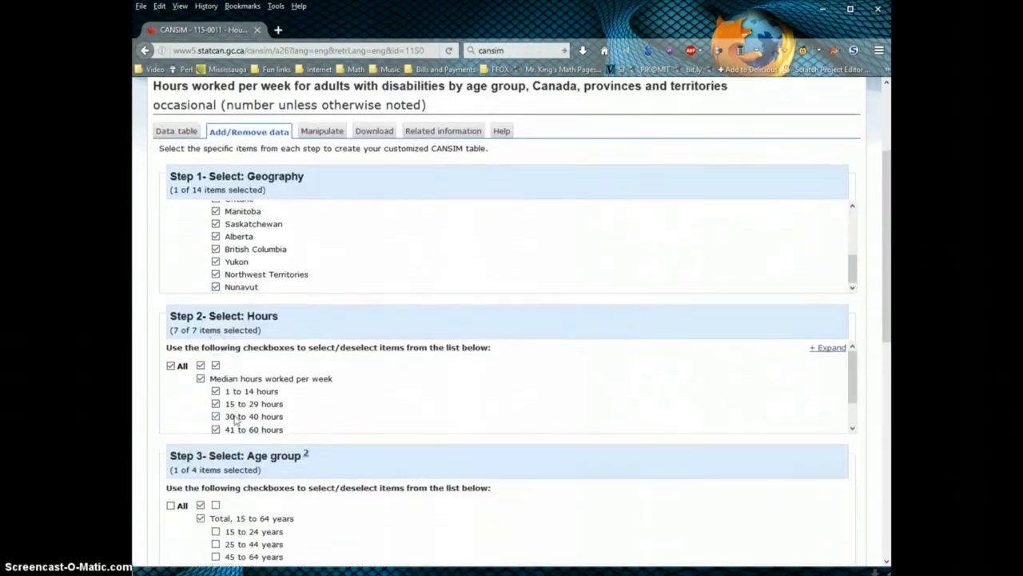
Step: Keep the reference period set from 2012 to 2012
{"action": "scroll", "coordinate": [312, 364], "scroll_direction": "down", "scroll_amount": 1}
{"action": "scroll", "coordinate": [314, 383], "scroll_direction": "up", "scroll_amount": 1}
{"action": "scroll", "coordinate": [313, 383], "scroll_direction": "up", "scroll_amount": 1}
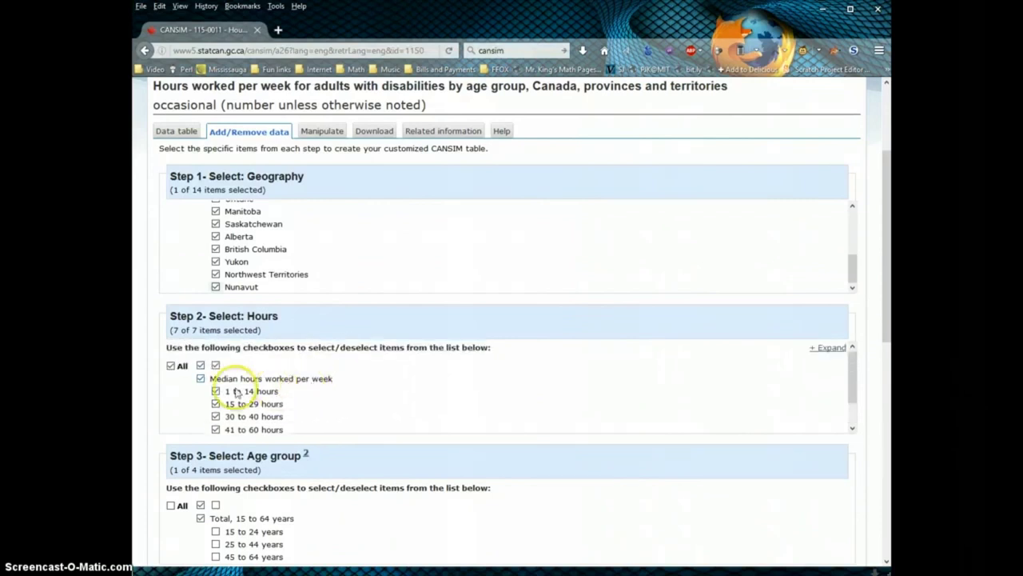
{"action": "scroll", "coordinate": [369, 452], "scroll_direction": "down", "scroll_amount": 1}
{"action": "scroll", "coordinate": [411, 434], "scroll_direction": "down", "scroll_amount": 2}
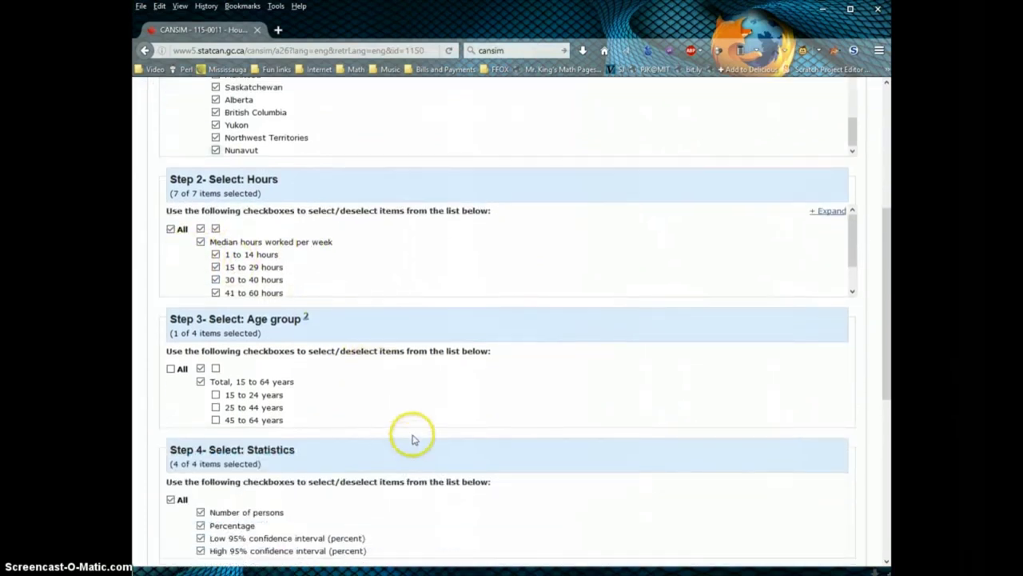
{"action": "scroll", "coordinate": [411, 432], "scroll_direction": "down", "scroll_amount": 2}
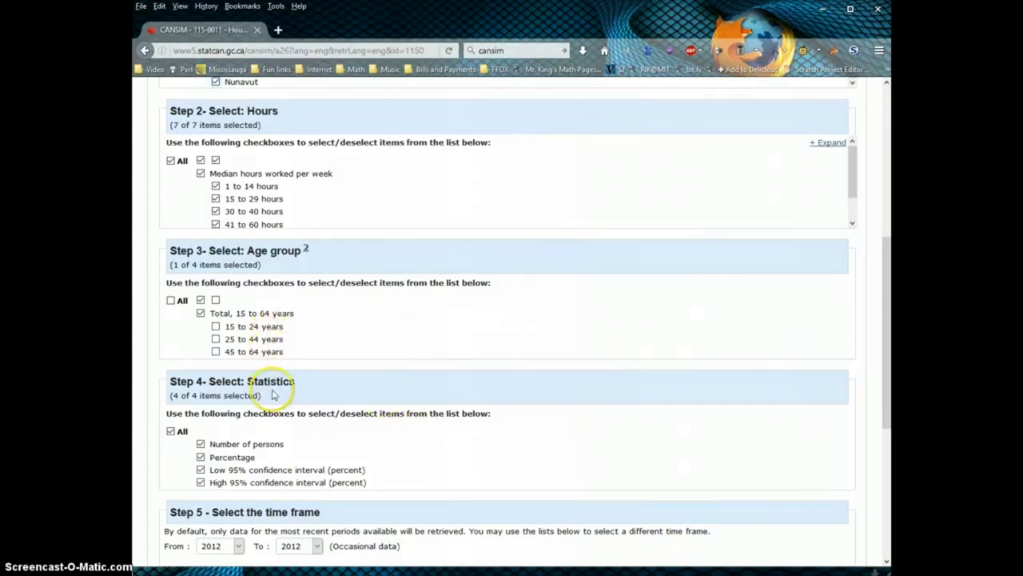
{"action": "scroll", "coordinate": [308, 391], "scroll_direction": "down", "scroll_amount": 2}
{"action": "scroll", "coordinate": [308, 391], "scroll_direction": "down", "scroll_amount": 2}
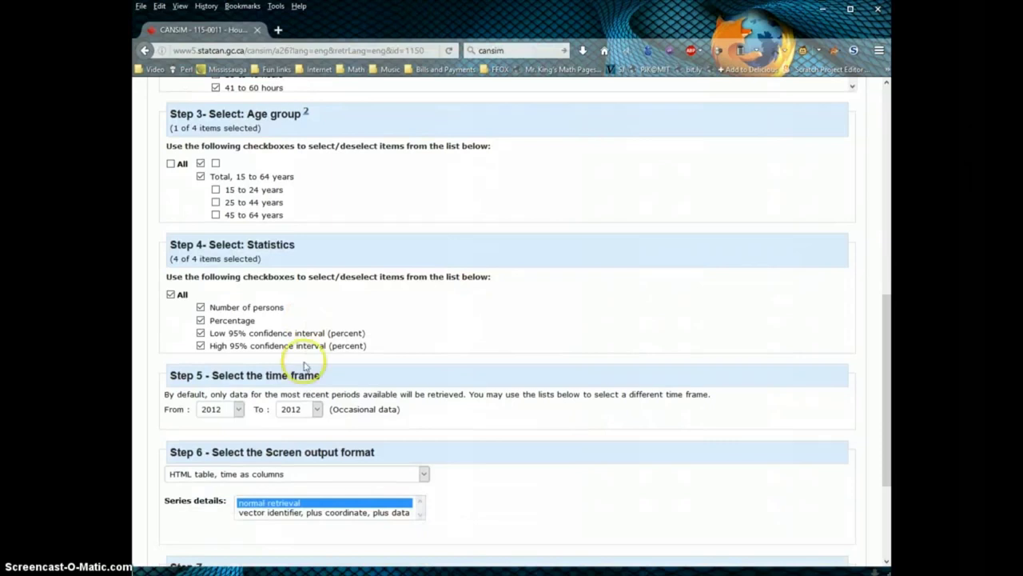
{"action": "scroll", "coordinate": [316, 215], "scroll_direction": "down", "scroll_amount": 1}
{"action": "scroll", "coordinate": [319, 216], "scroll_direction": "up", "scroll_amount": 2}
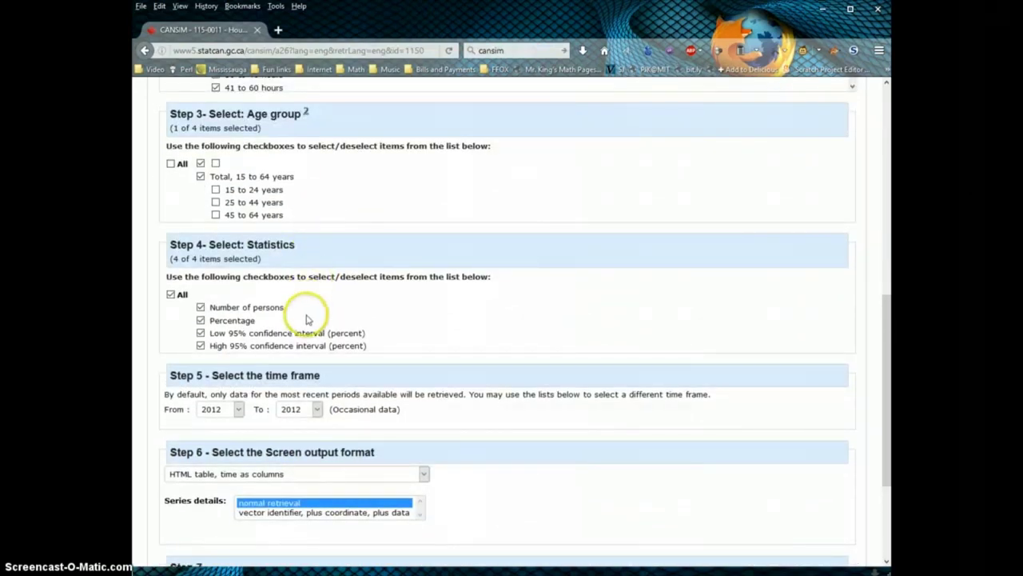
{"action": "left_click", "coordinate": [239, 410]}
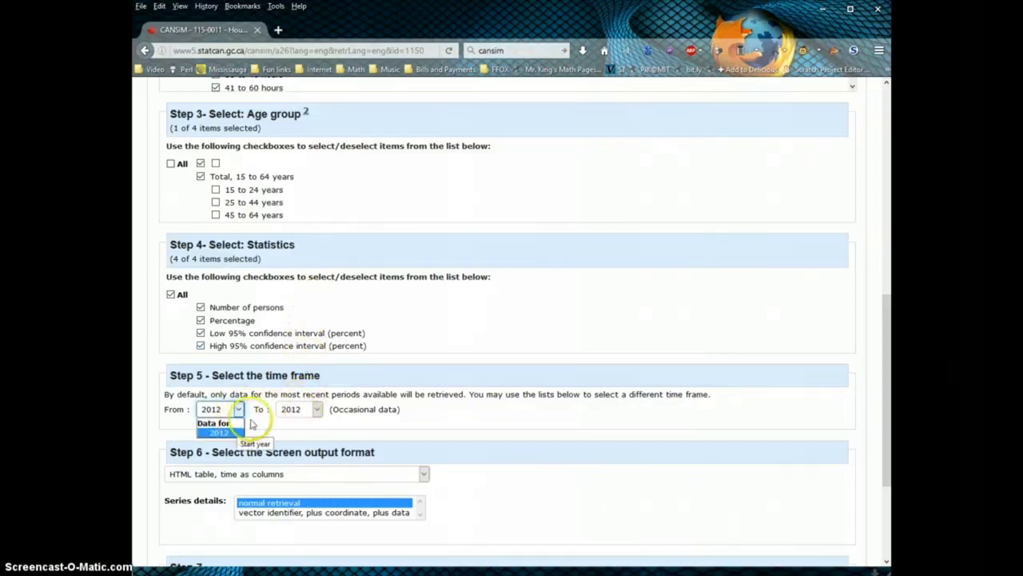
{"action": "left_click", "coordinate": [291, 435]}
{"action": "left_click", "coordinate": [318, 410]}
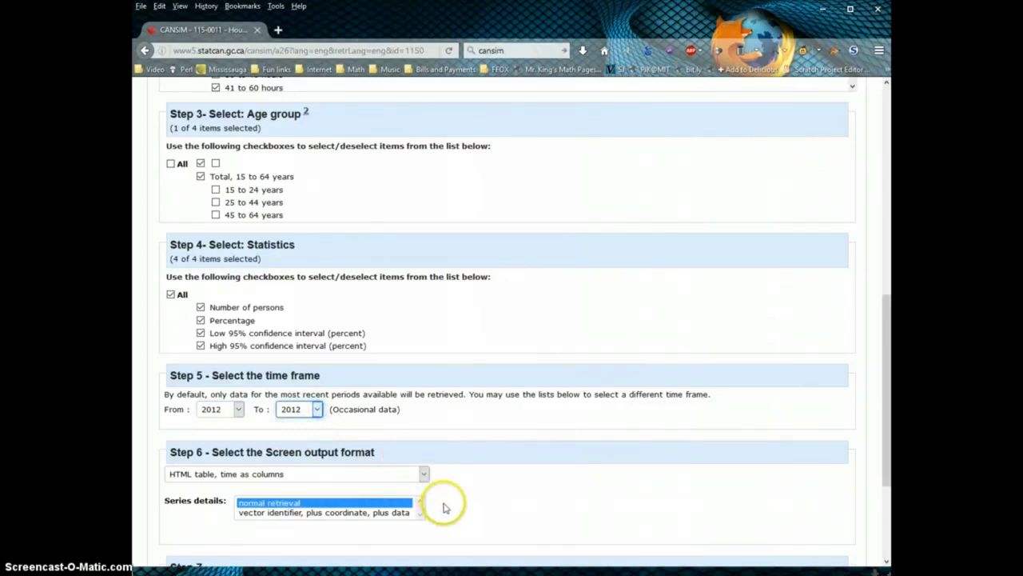
{"action": "scroll", "coordinate": [445, 507], "scroll_direction": "down", "scroll_amount": 2}
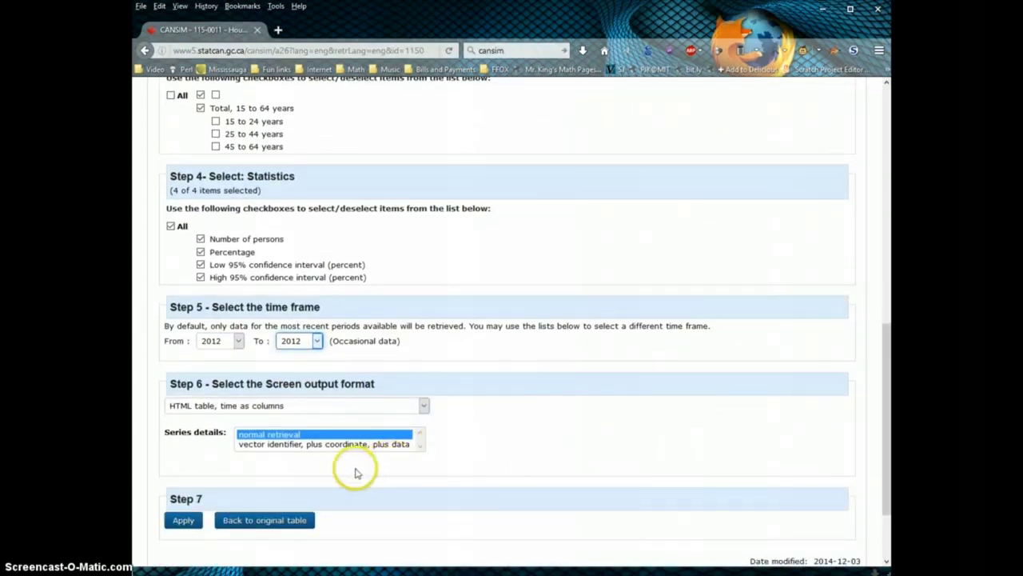
Step: Keep 'HTML table, time as columns' output and apply the customized selection
{"action": "left_click", "coordinate": [339, 407]}
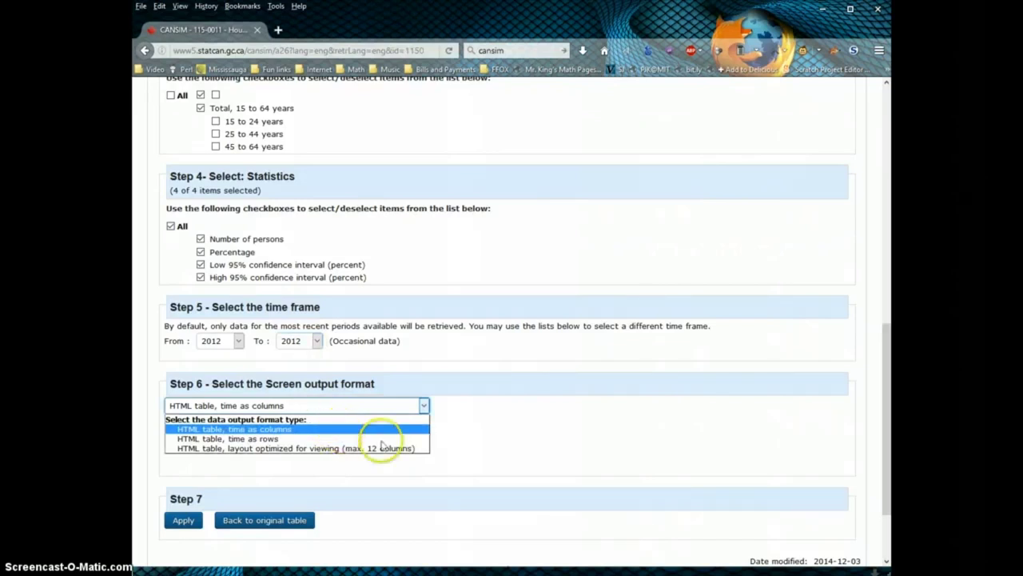
{"action": "left_click", "coordinate": [462, 437]}
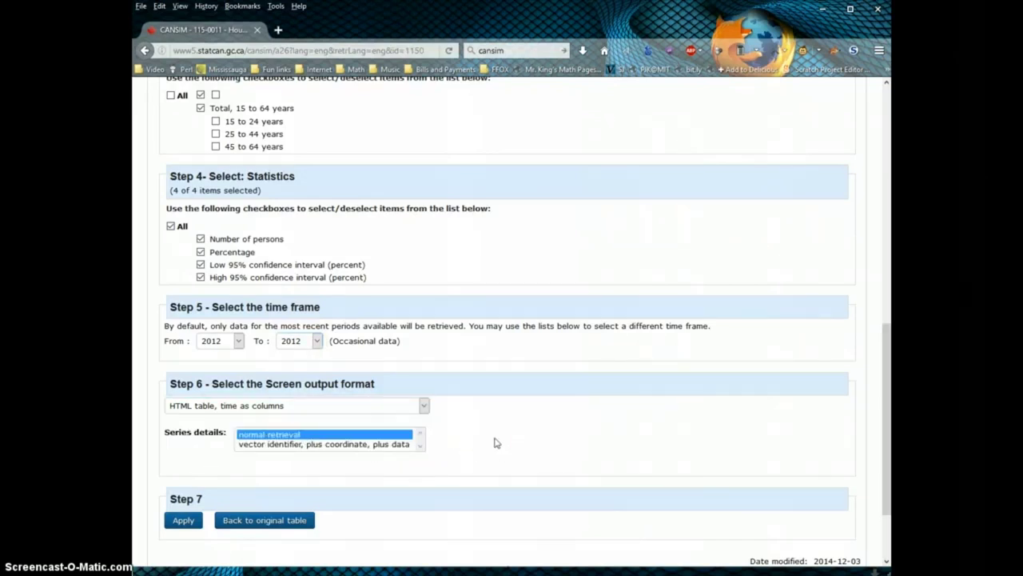
{"action": "scroll", "coordinate": [495, 443], "scroll_direction": "up", "scroll_amount": 14}
{"action": "scroll", "coordinate": [496, 443], "scroll_direction": "down", "scroll_amount": 15}
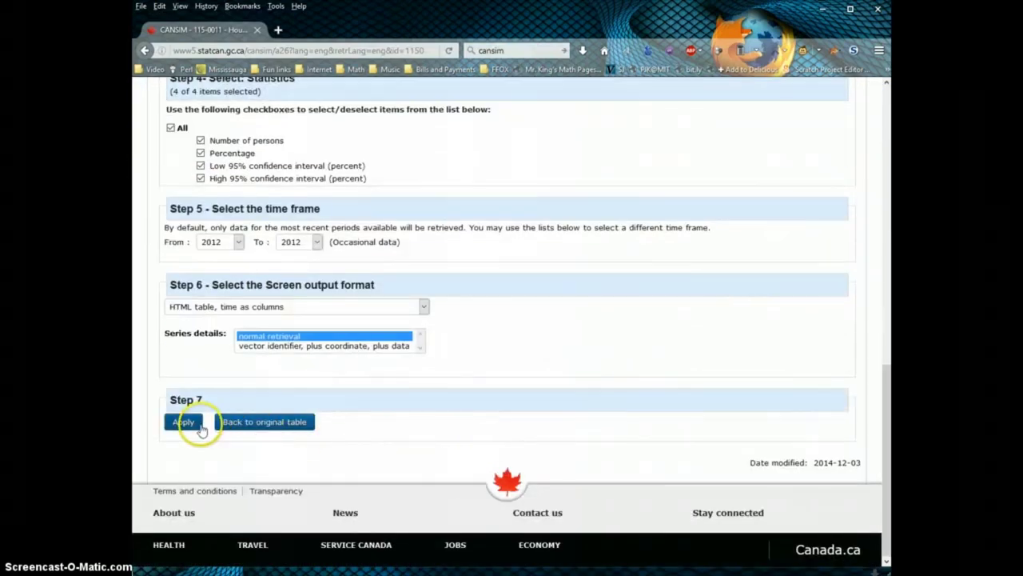
{"action": "left_click", "coordinate": [183, 422]}
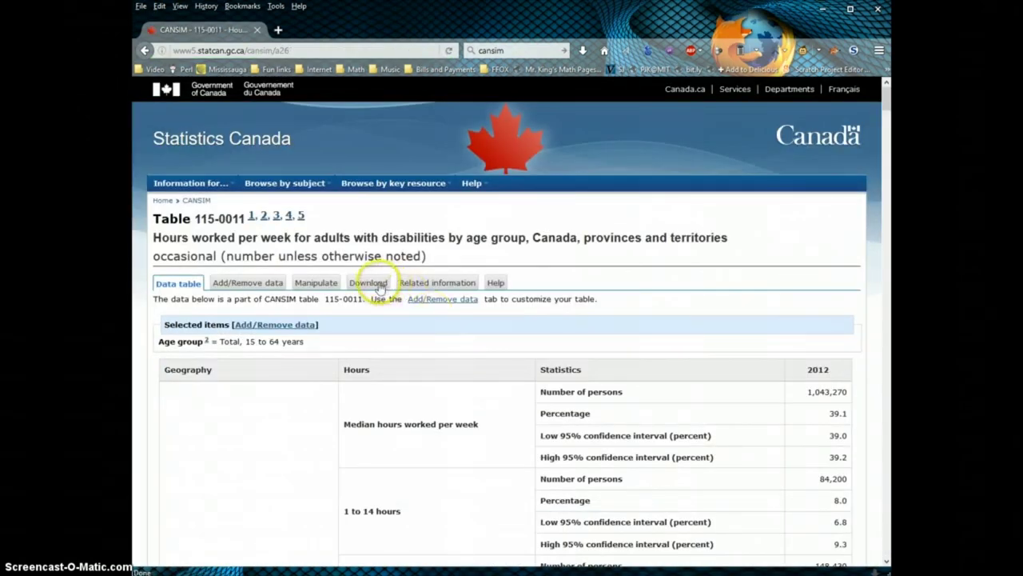
Step: From the Download tab, keep CSV (comma-separated values) format and download the entire table
{"action": "left_click", "coordinate": [370, 283]}
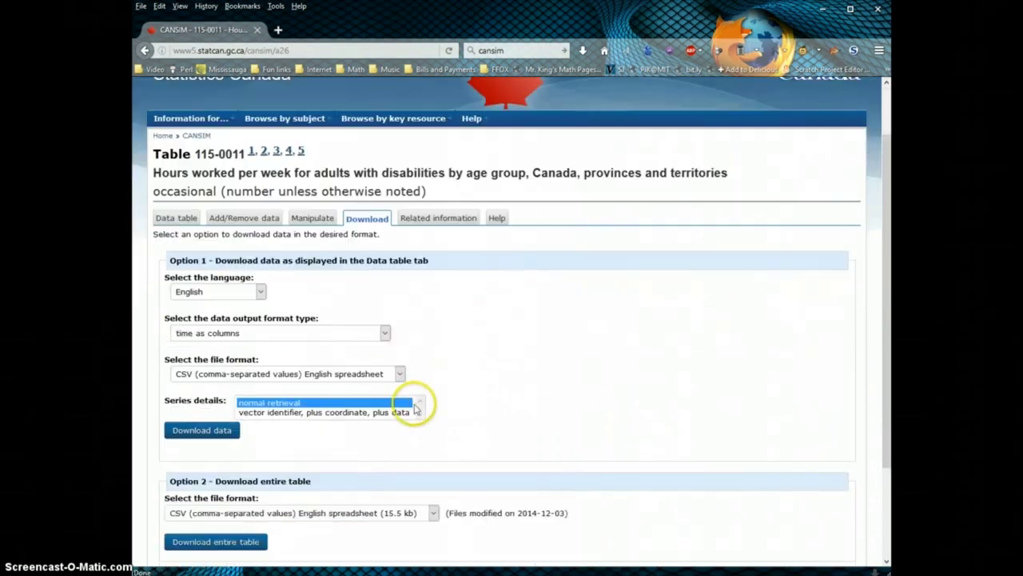
{"action": "scroll", "coordinate": [412, 407], "scroll_direction": "down", "scroll_amount": 2}
{"action": "left_click", "coordinate": [401, 371]}
{"action": "left_click", "coordinate": [401, 372]}
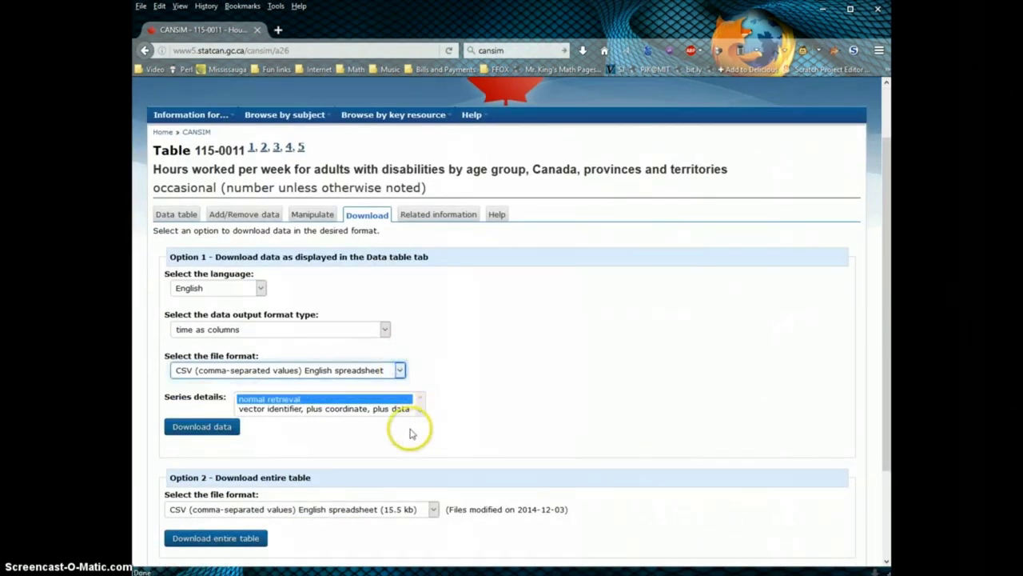
{"action": "left_click", "coordinate": [214, 430]}
{"action": "scroll", "coordinate": [342, 457], "scroll_direction": "down", "scroll_amount": 3}
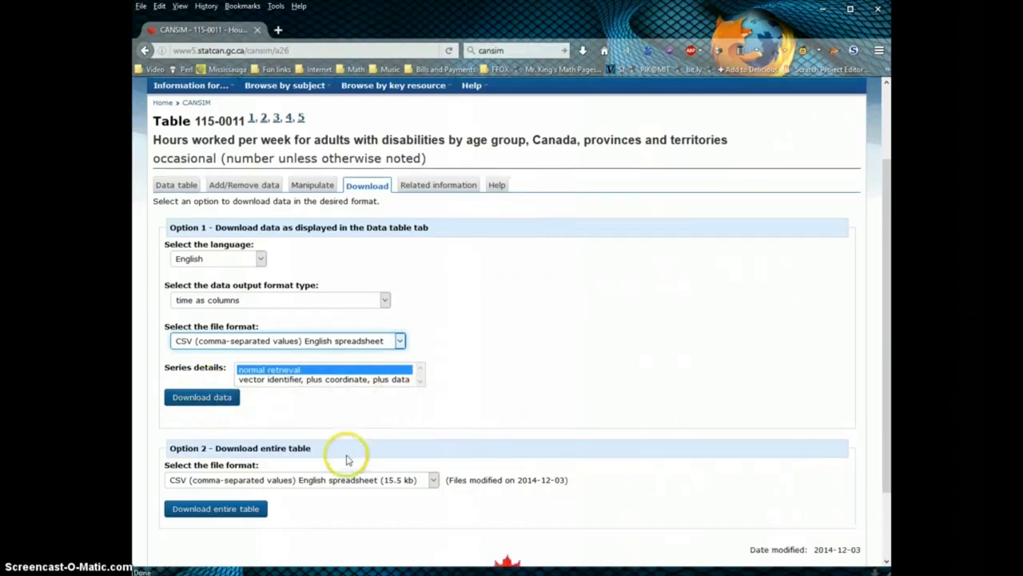
{"action": "left_click", "coordinate": [241, 426]}
Step: Save the CSV version (15.5 kb) as 01150011-eng.zip into the Download folder
{"action": "left_click", "coordinate": [240, 425]}
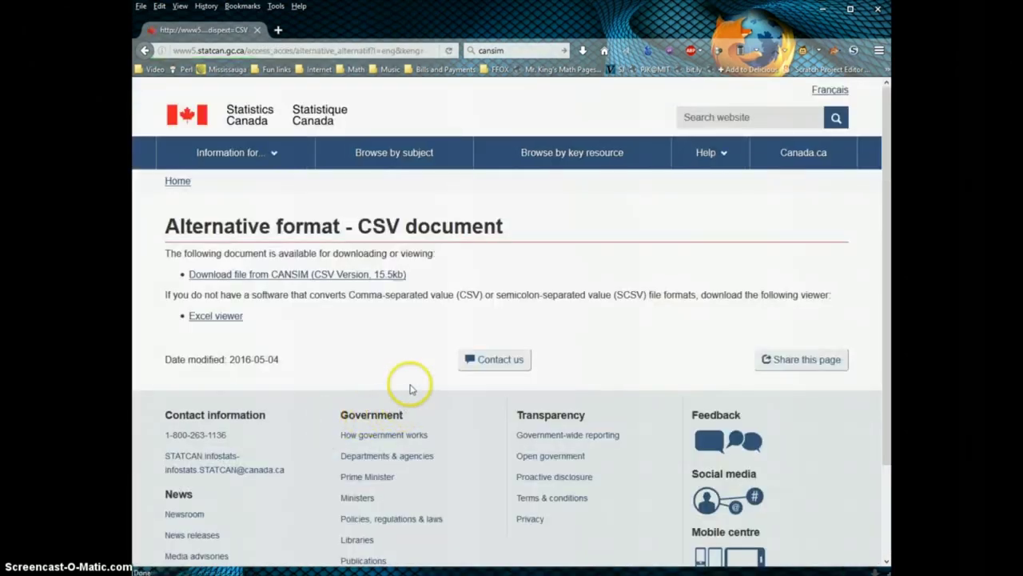
{"action": "left_click", "coordinate": [367, 276]}
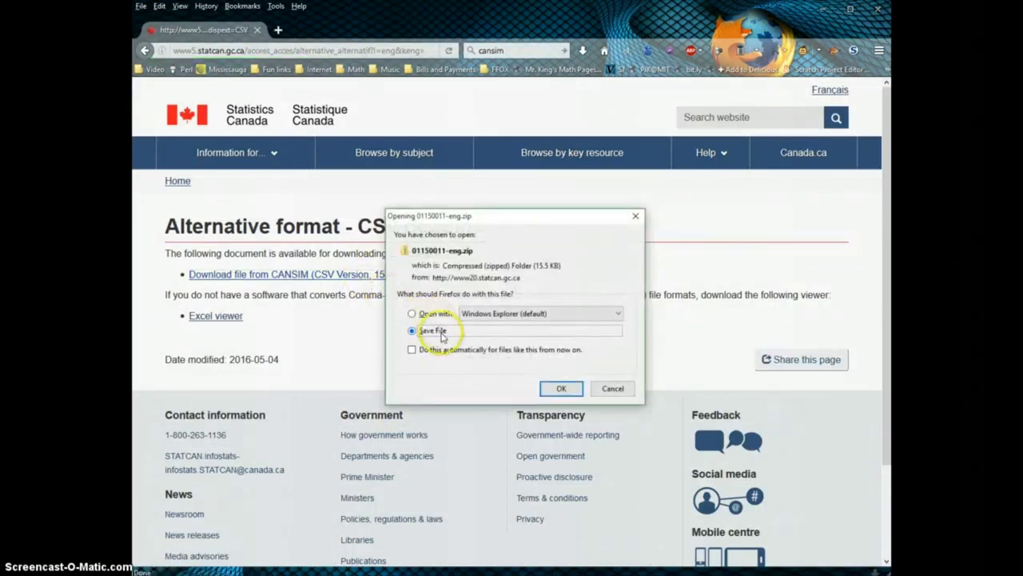
{"action": "left_click", "coordinate": [474, 315]}
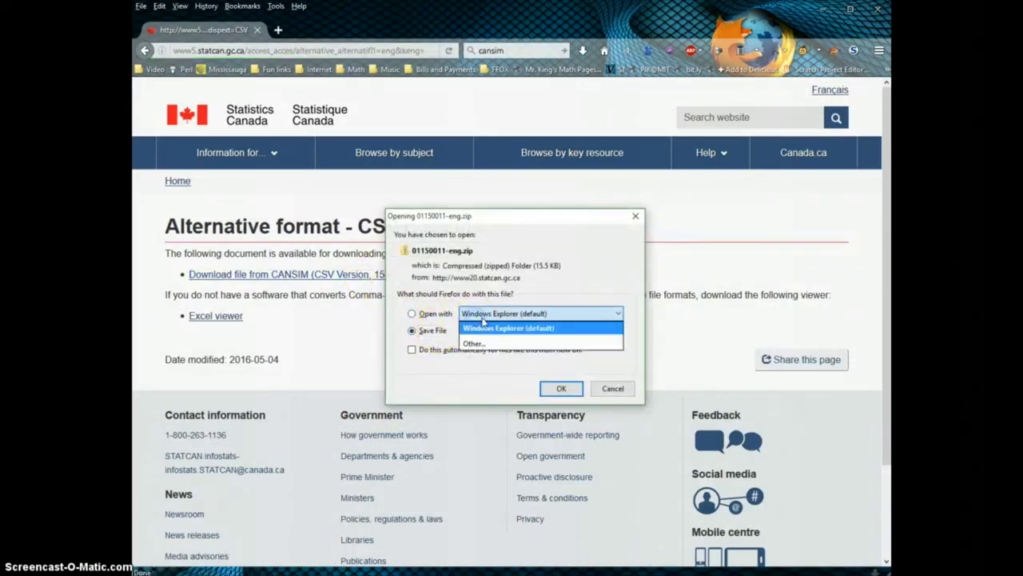
{"action": "left_click", "coordinate": [445, 344]}
{"action": "left_click", "coordinate": [561, 389]}
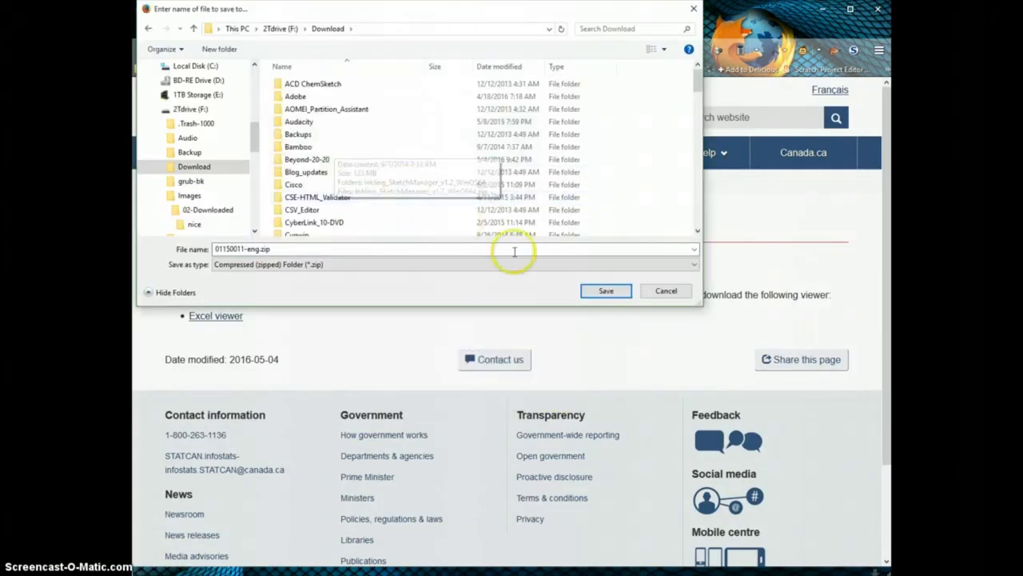
{"action": "left_click", "coordinate": [605, 292]}
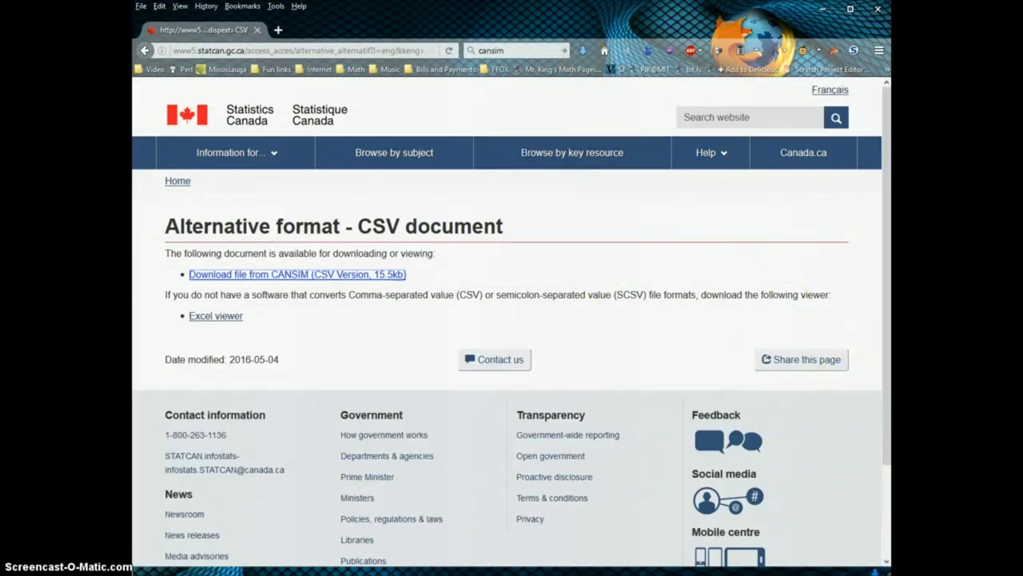
{"action": "left_click", "coordinate": [875, 569]}
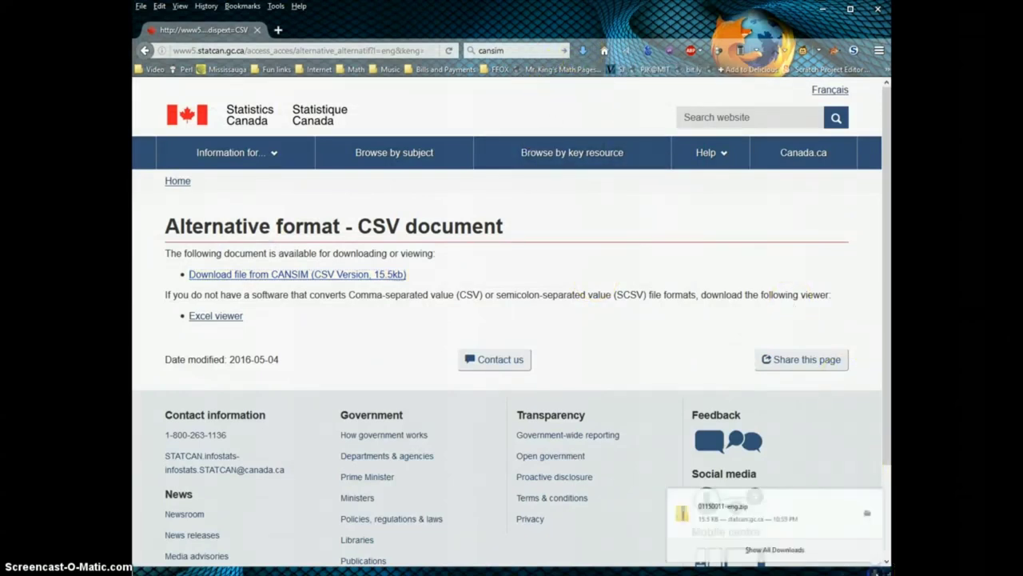
Step: Open 01150011-eng.csv in Excel from the downloaded zip via its containing folder
{"action": "right_click", "coordinate": [765, 506]}
{"action": "left_click", "coordinate": [827, 525]}
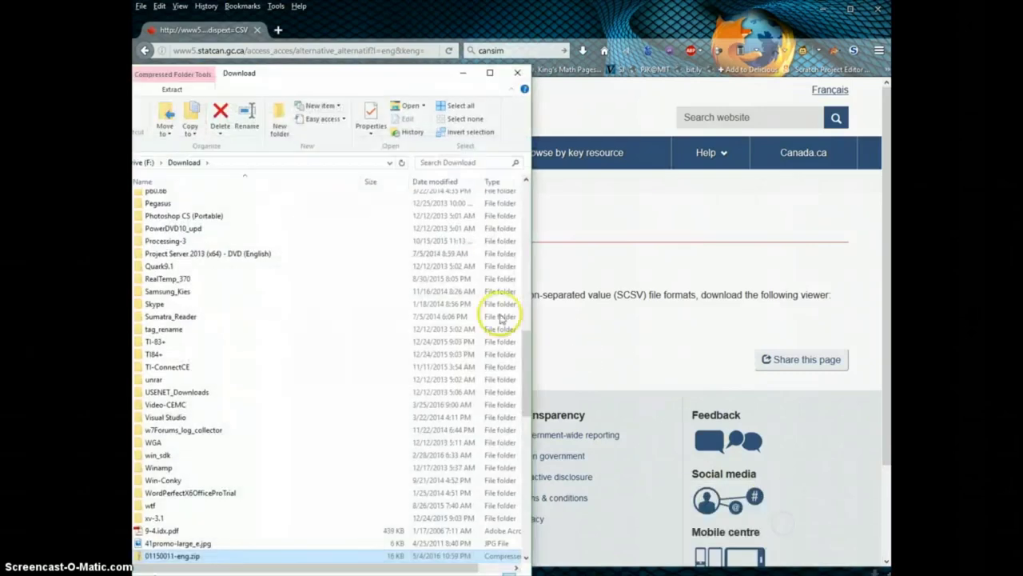
{"action": "double_click", "coordinate": [190, 557]}
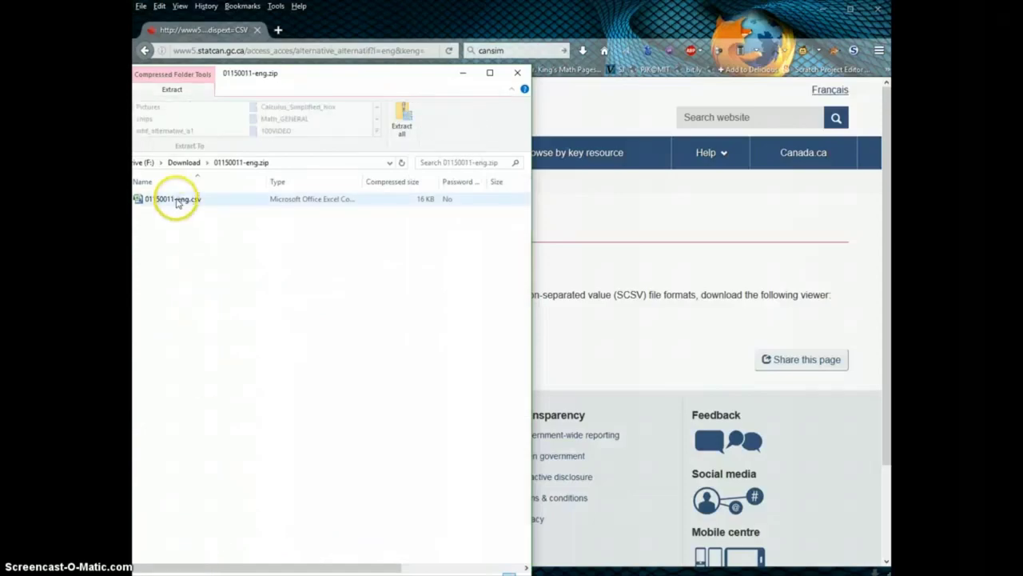
{"action": "double_click", "coordinate": [177, 200]}
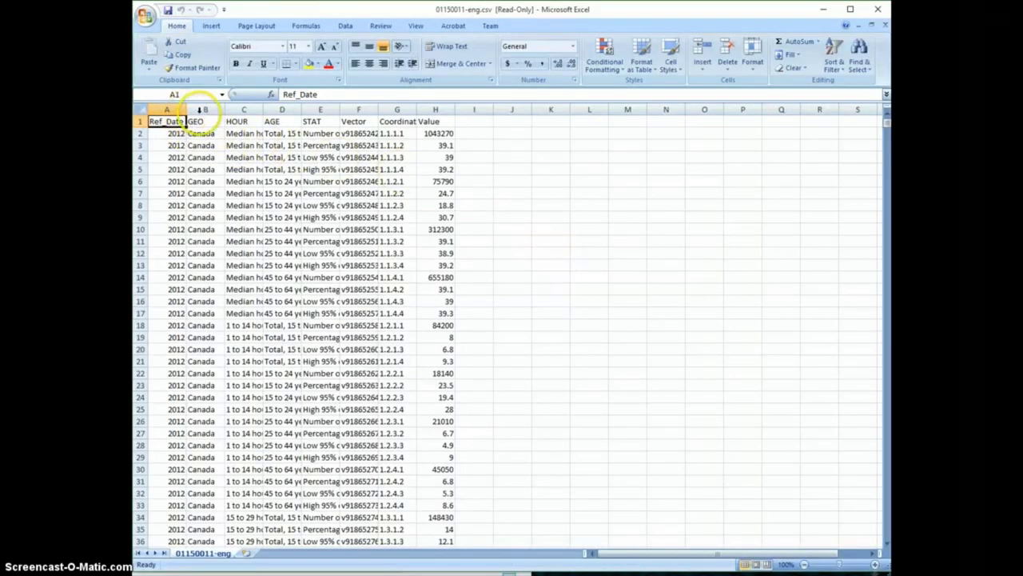
Step: Widen column B (GEO) so names like Nunavut display in full
{"action": "scroll", "coordinate": [239, 228], "scroll_direction": "down", "scroll_amount": 2}
{"action": "scroll", "coordinate": [239, 229], "scroll_direction": "down", "scroll_amount": 3}
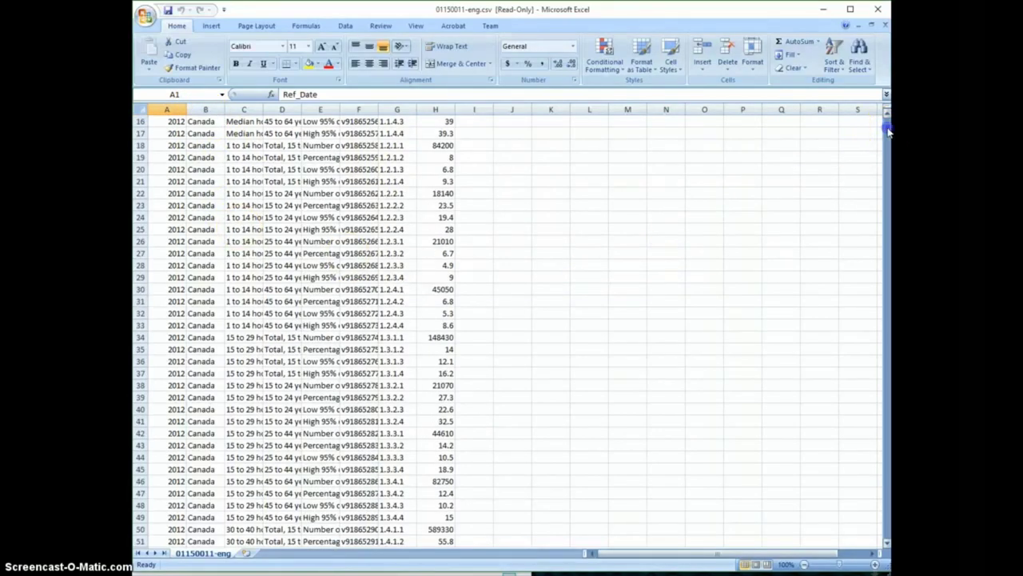
{"action": "left_click_drag", "start_coordinate": [887, 130], "coordinate": [885, 157]}
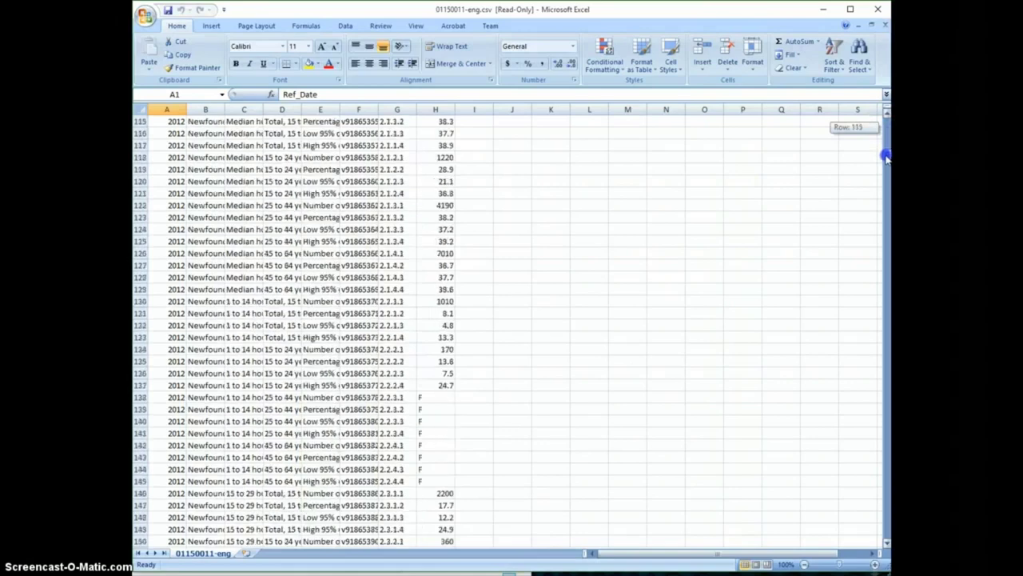
{"action": "left_click_drag", "start_coordinate": [886, 157], "coordinate": [886, 120]}
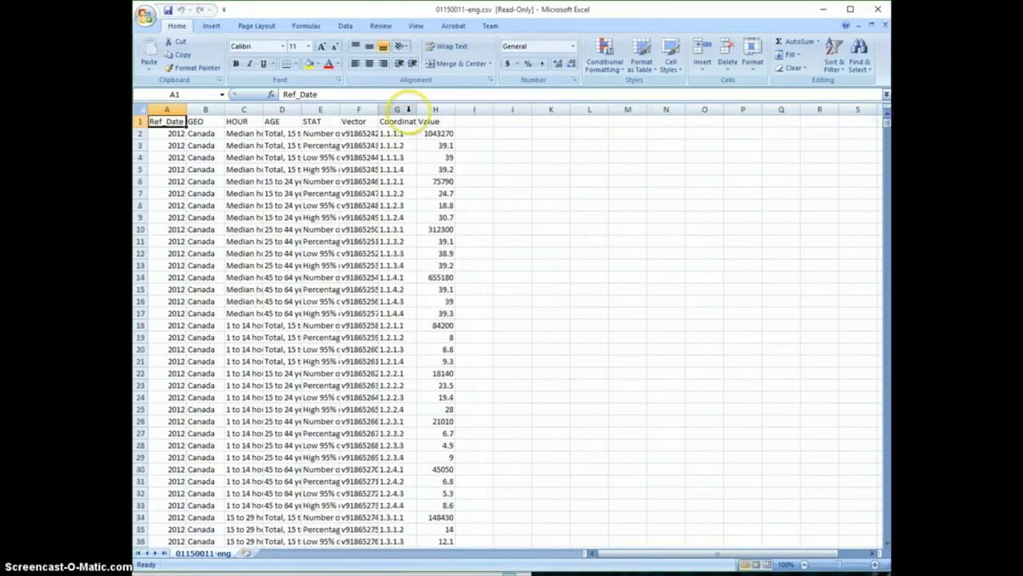
{"action": "left_click", "coordinate": [212, 111]}
{"action": "left_click_drag", "start_coordinate": [224, 109], "coordinate": [276, 110]}
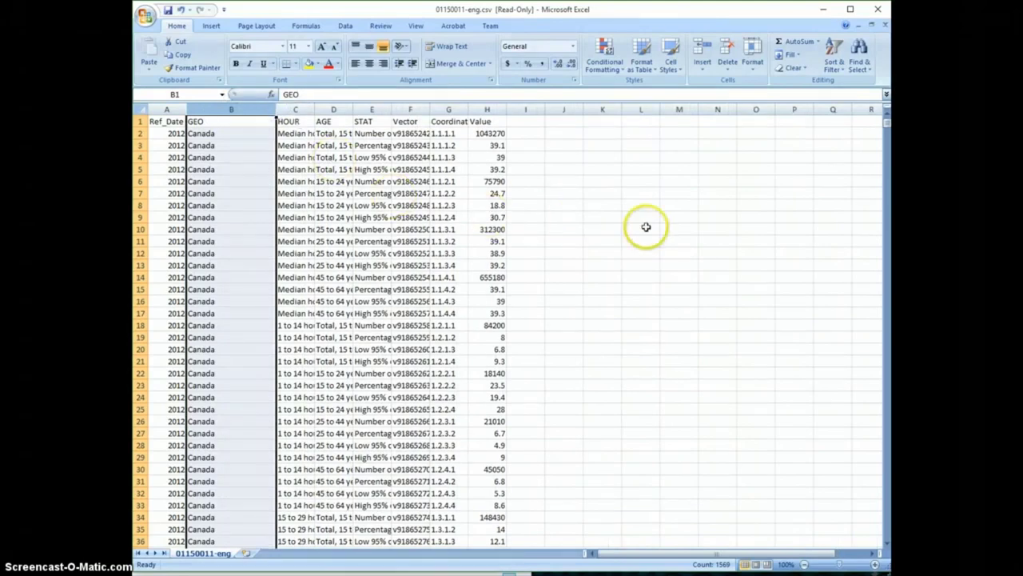
{"action": "mouse_move", "coordinate": [887, 123]}
{"action": "left_mouse_down"}
{"action": "mouse_move", "coordinate": [848, 359]}
{"action": "mouse_move", "coordinate": [847, 525]}
{"action": "mouse_move", "coordinate": [866, 99]}
{"action": "mouse_move", "coordinate": [874, 520]}
{"action": "left_mouse_up"}
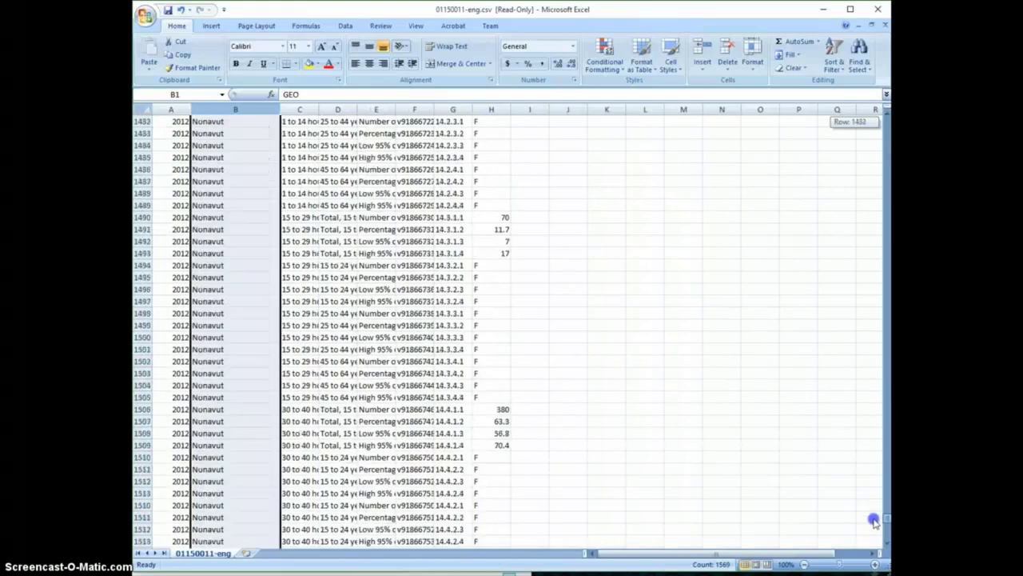
{"action": "left_click_drag", "start_coordinate": [875, 554], "coordinate": [886, 120]}
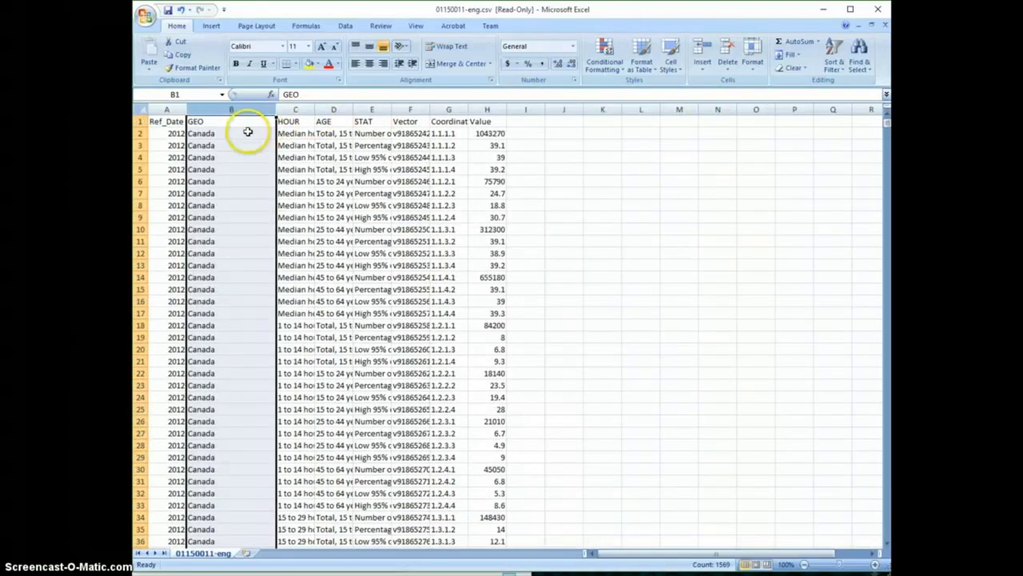
Step: Widen columns C through F so HOUR, STAT and vector IDs like v91865242 show fully
{"action": "left_click", "coordinate": [295, 121]}
{"action": "left_click", "coordinate": [302, 110]}
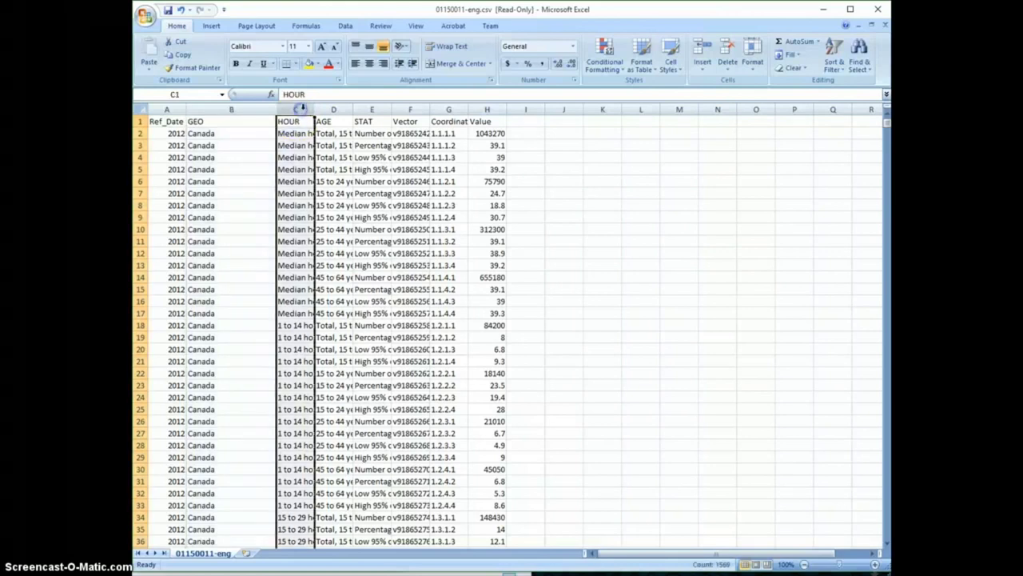
{"action": "left_click_drag", "start_coordinate": [315, 111], "coordinate": [337, 113]}
{"action": "left_click_drag", "start_coordinate": [362, 113], "coordinate": [468, 113]}
{"action": "left_click", "coordinate": [409, 109]}
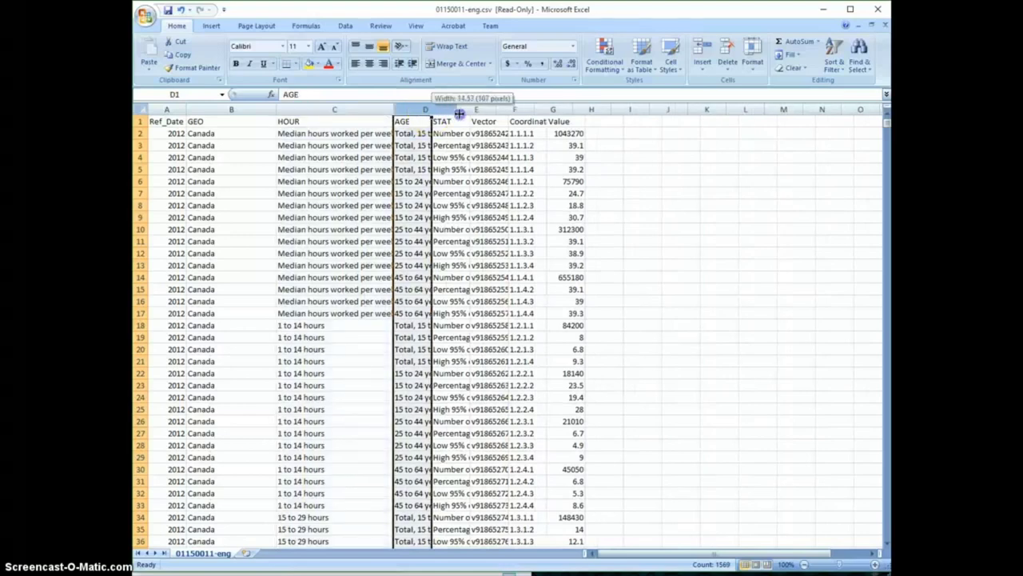
{"action": "left_click", "coordinate": [484, 109]}
{"action": "left_click_drag", "start_coordinate": [507, 110], "coordinate": [600, 119]}
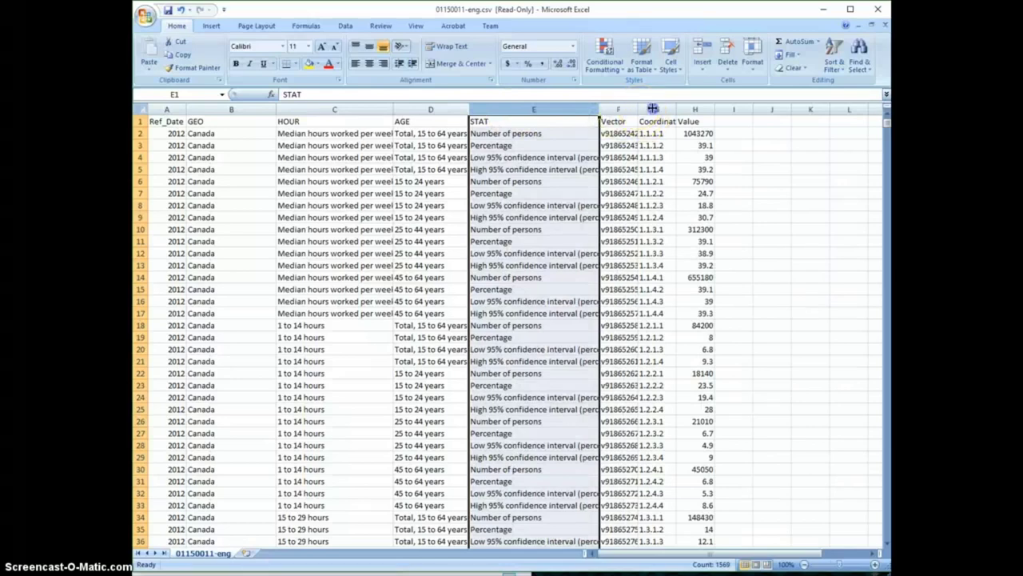
{"action": "left_click_drag", "start_coordinate": [637, 109], "coordinate": [653, 108]}
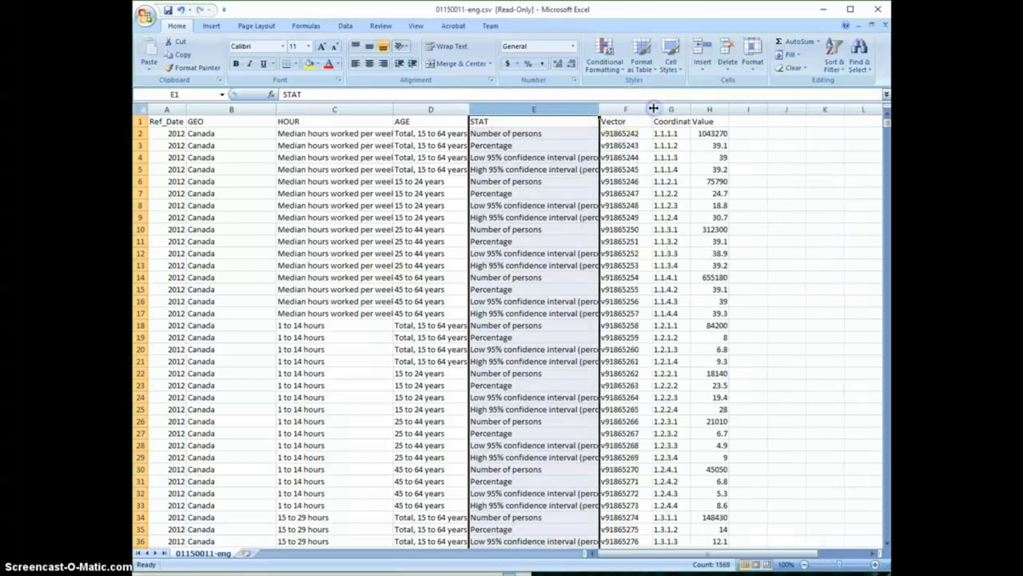
{"action": "left_click", "coordinate": [708, 110]}
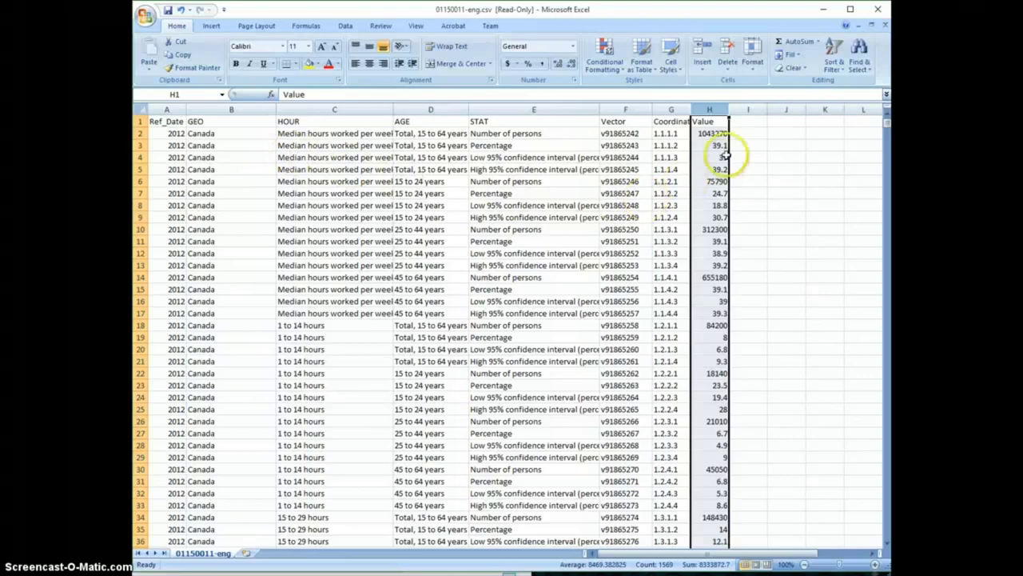
{"action": "left_click", "coordinate": [734, 146]}
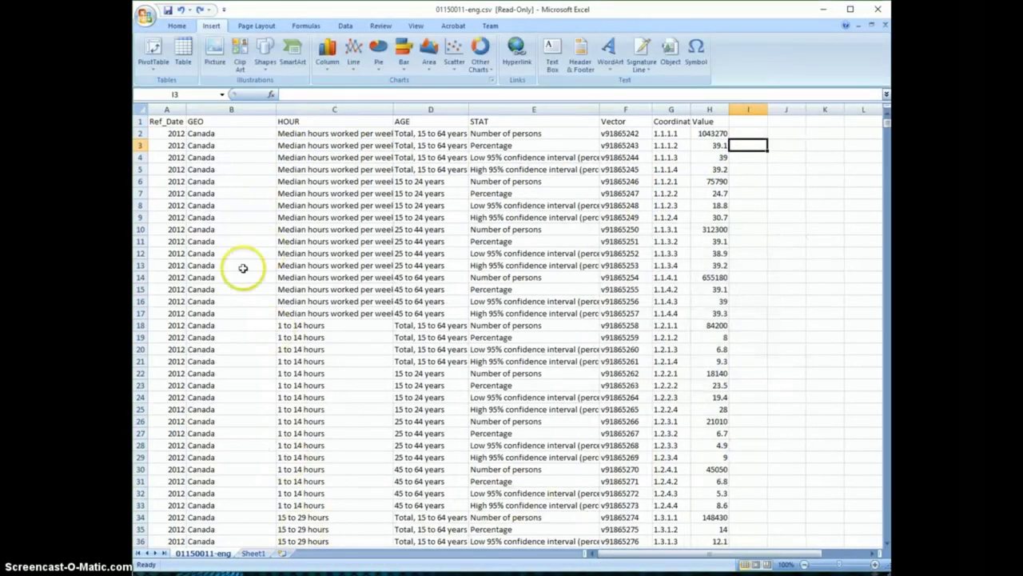
Step: Insert a PivotTable of the full data range at cell I3, with GEO as row labels
{"action": "left_click", "coordinate": [153, 50]}
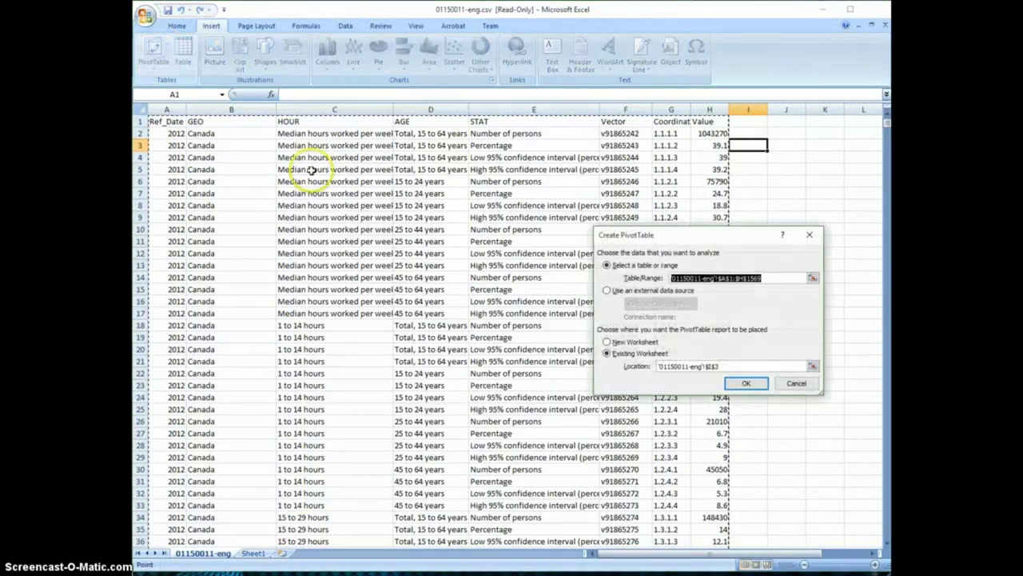
{"action": "left_click", "coordinate": [745, 384]}
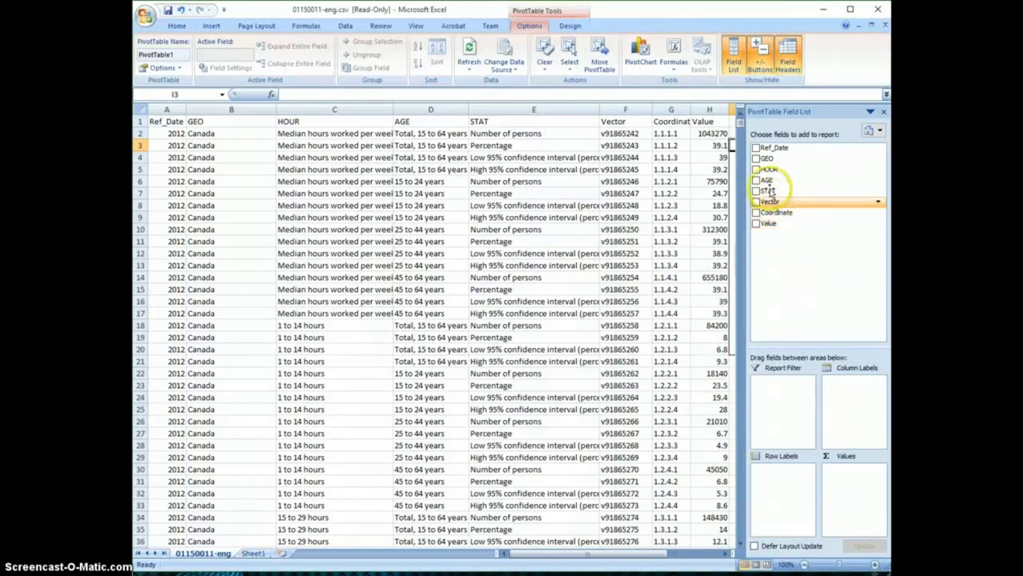
{"action": "left_click", "coordinate": [756, 158]}
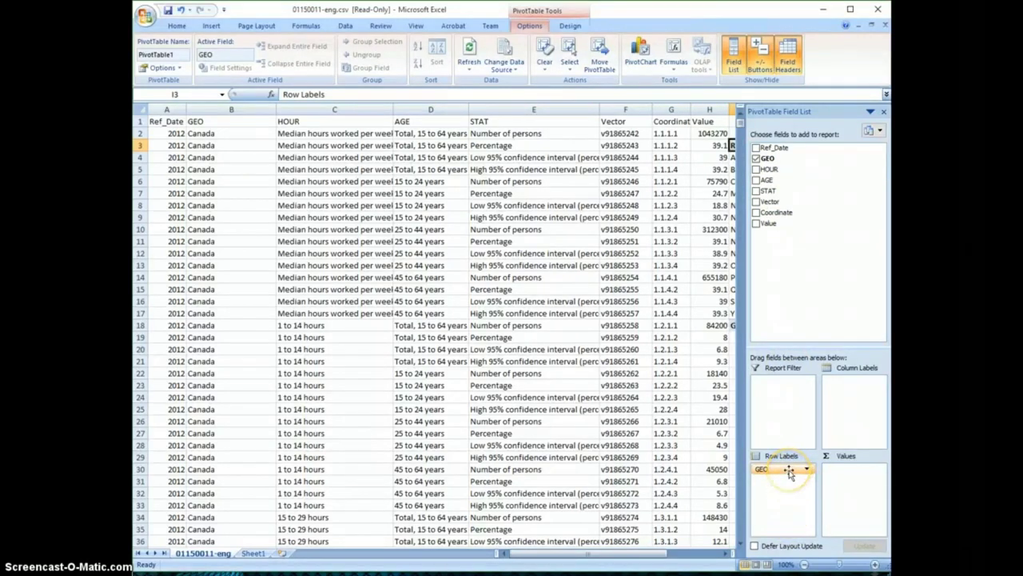
Step: Put HOUR in the pivot's columns, nest AGE under GEO in rows, and add Value as Count of Value
{"action": "left_click", "coordinate": [839, 459]}
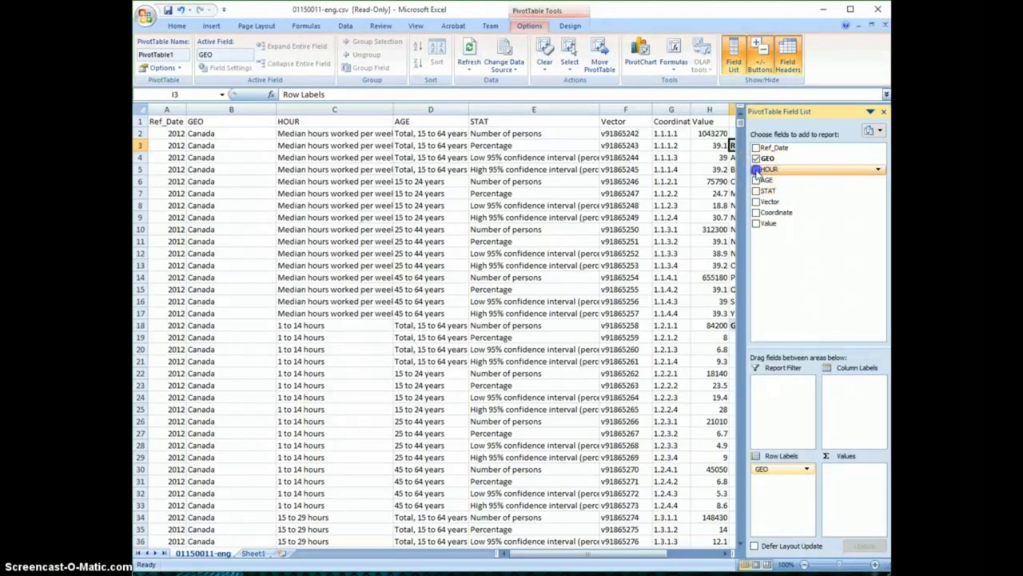
{"action": "left_click", "coordinate": [756, 170]}
{"action": "left_click_drag", "start_coordinate": [779, 479], "coordinate": [849, 395]}
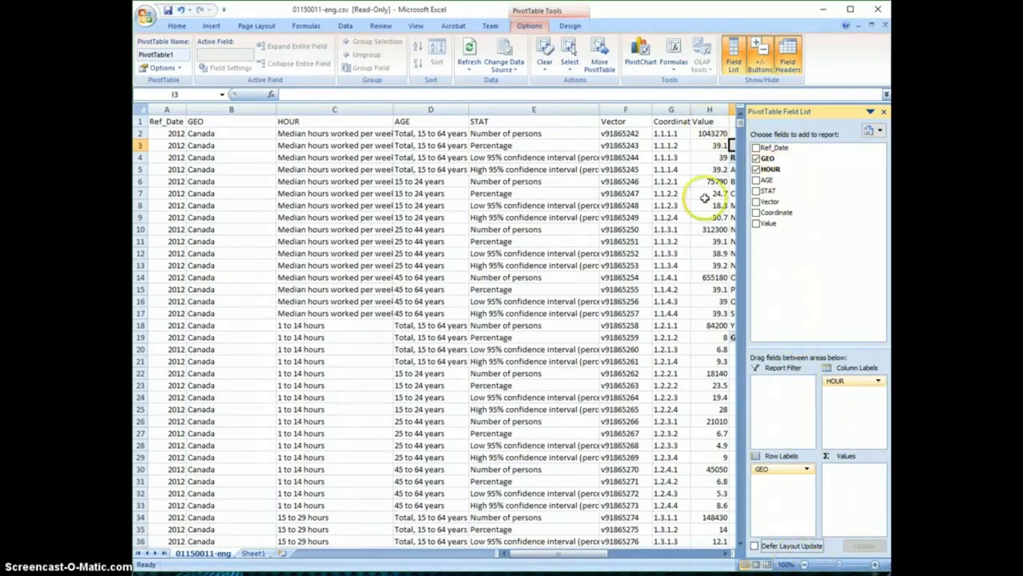
{"action": "left_click_drag", "start_coordinate": [605, 557], "coordinate": [682, 565]}
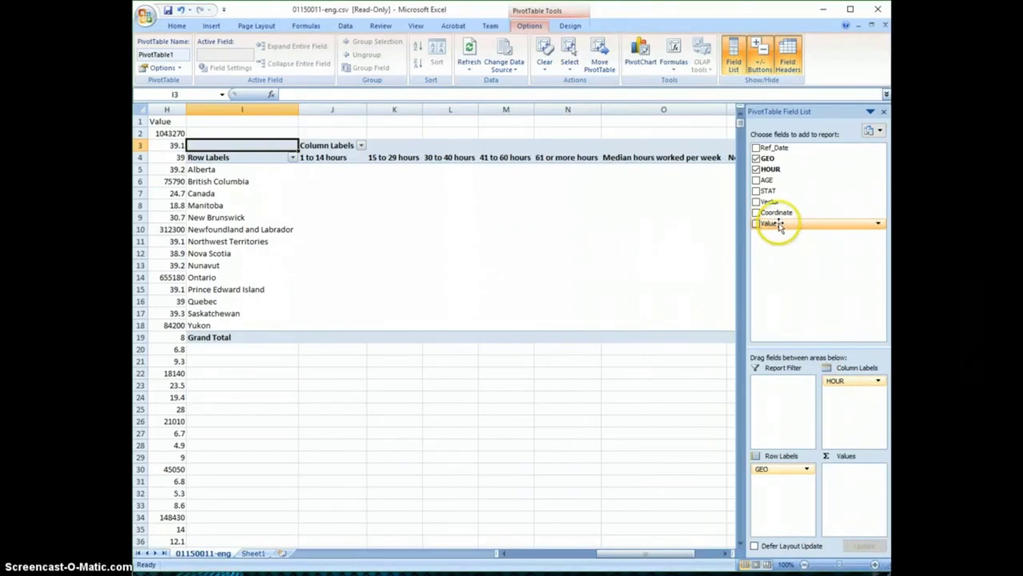
{"action": "left_click_drag", "start_coordinate": [769, 224], "coordinate": [837, 474]}
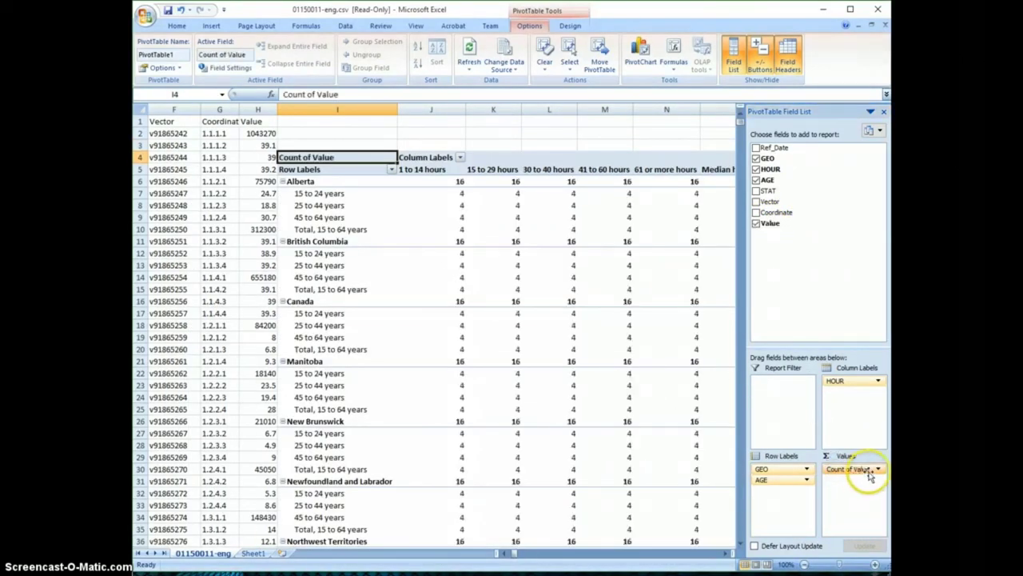
Step: Switch the Value field summary from Count to Sum, giving totals like 168536.3 for Canada
{"action": "left_click", "coordinate": [873, 469]}
{"action": "left_click", "coordinate": [847, 453]}
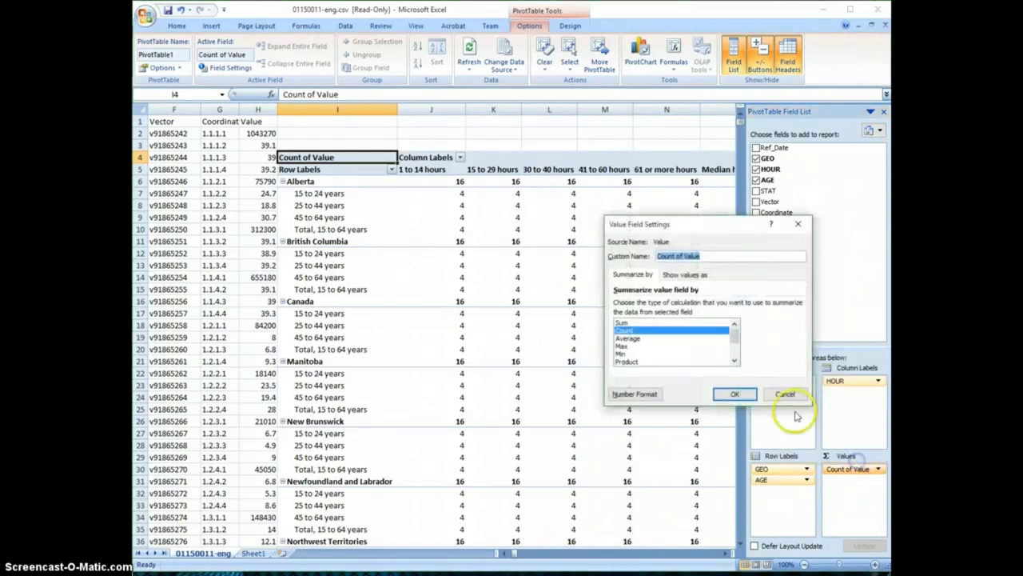
{"action": "left_click", "coordinate": [627, 322]}
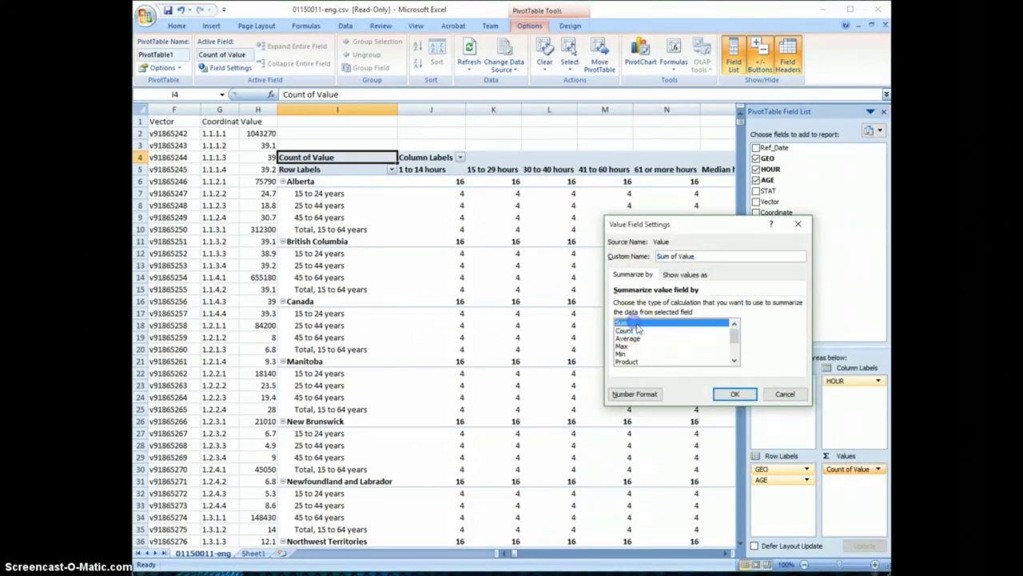
{"action": "left_click", "coordinate": [726, 395]}
{"action": "left_click", "coordinate": [827, 499]}
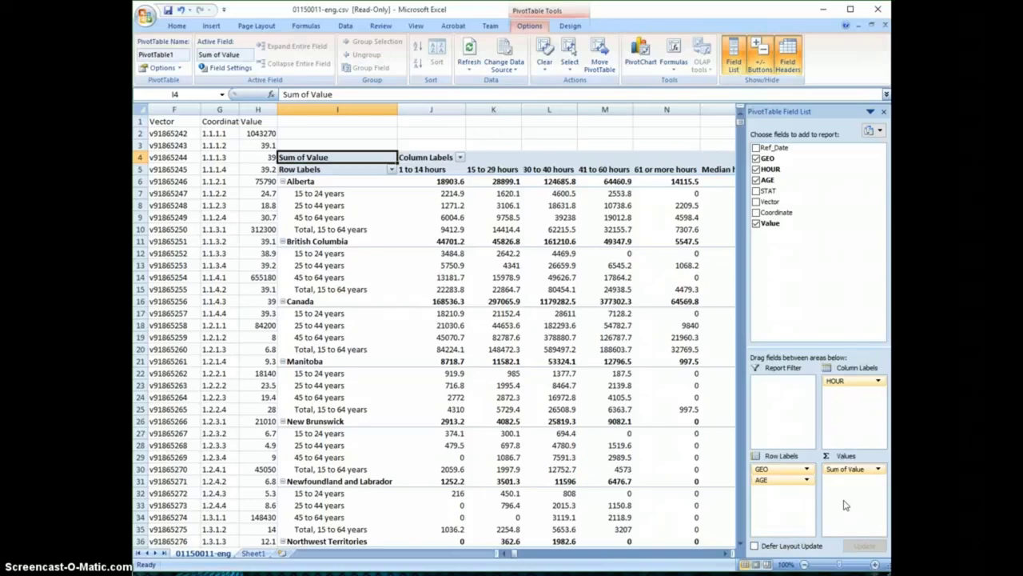
{"action": "left_click", "coordinate": [843, 503]}
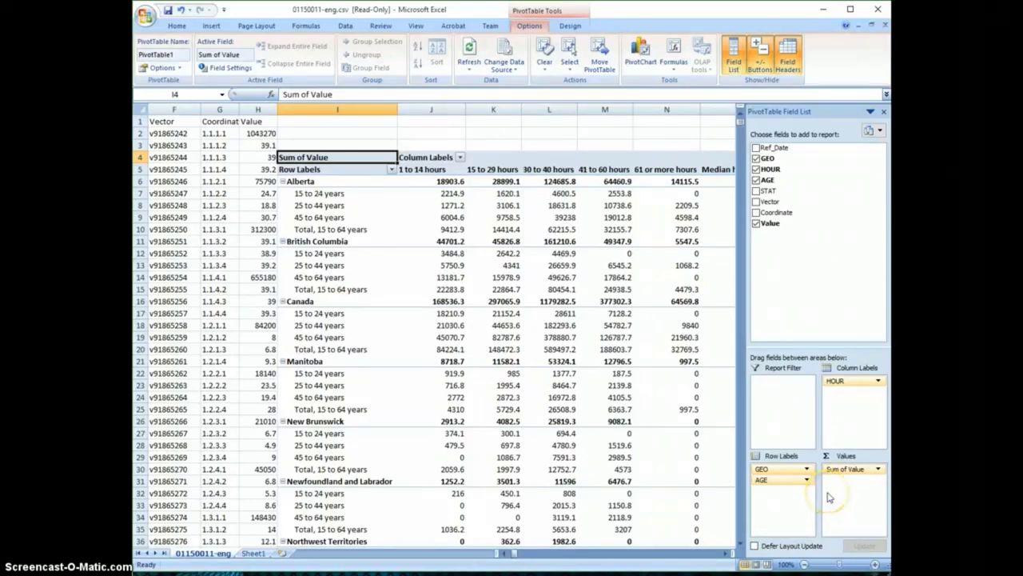